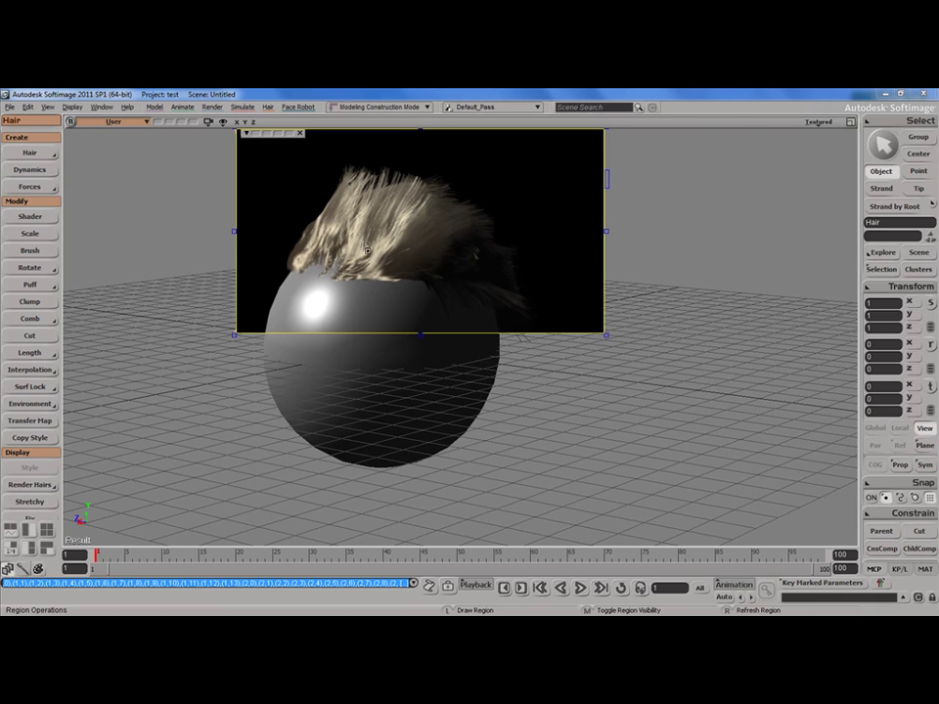
Redraw the render region around the combed hair on the sphere to preview it.
{"action": "left_click", "coordinate": [300, 134]}
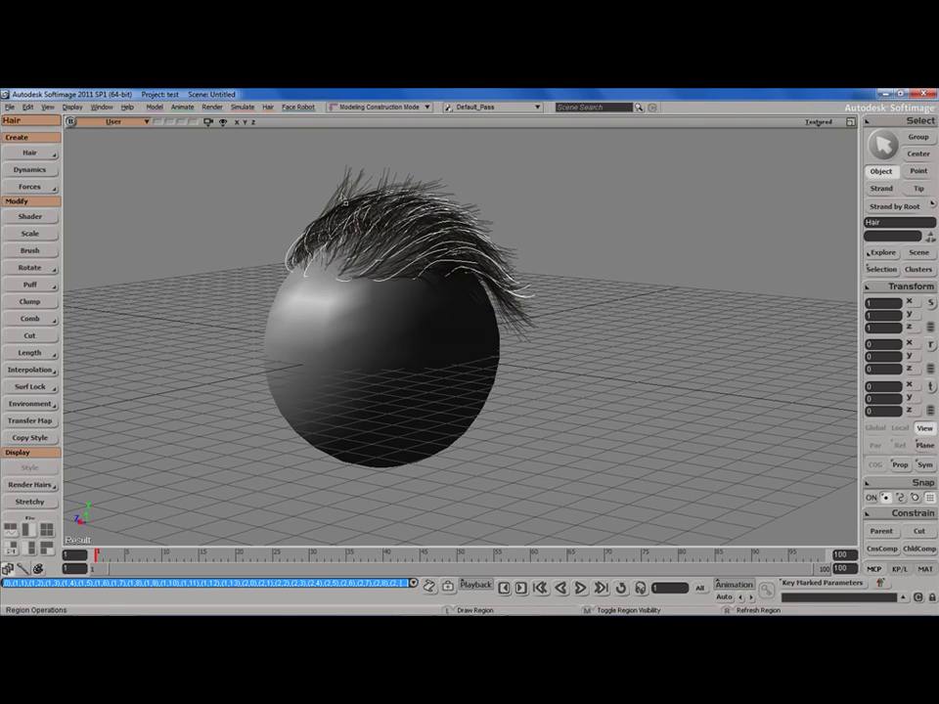
{"action": "left_click_drag", "start_coordinate": [200, 312], "coordinate": [608, 167]}
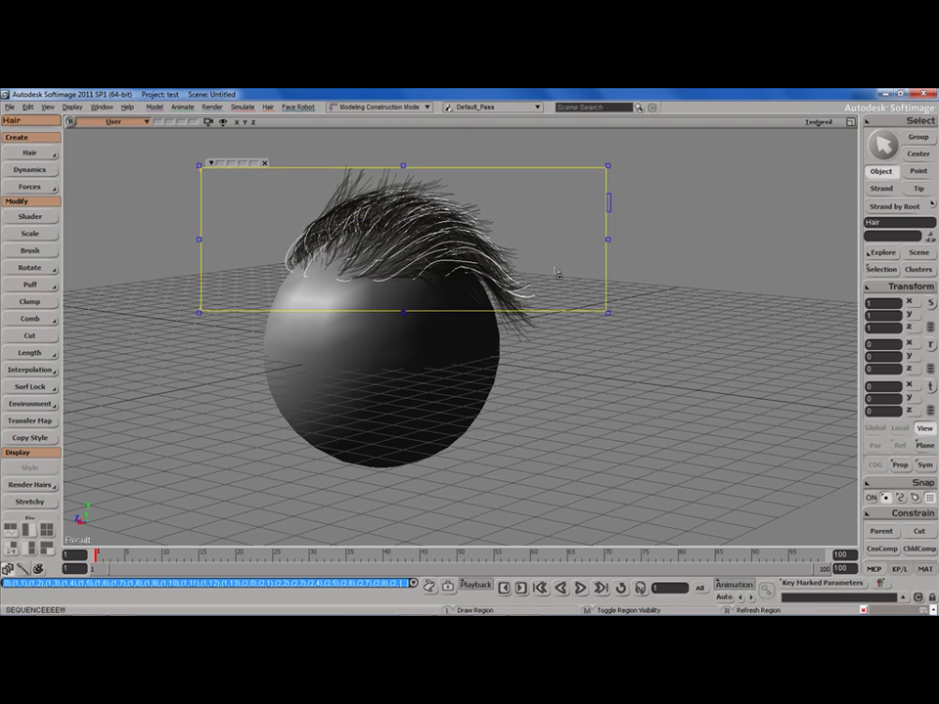
{"action": "left_click_drag", "start_coordinate": [604, 312], "coordinate": [604, 349]}
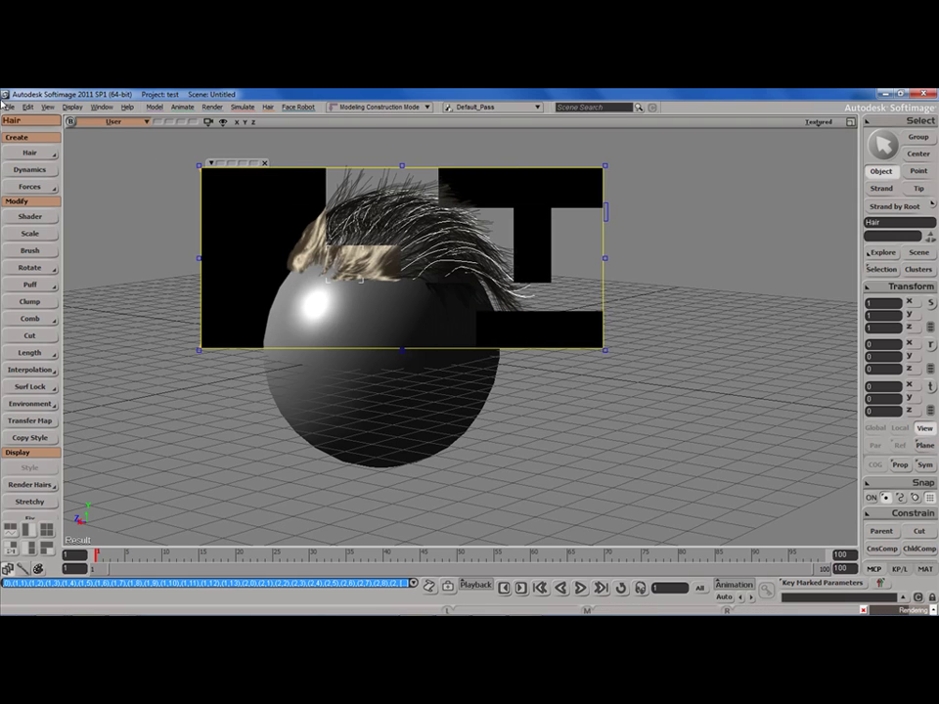
Start a new scene and add a polygon mesh sphere primitive.
{"action": "left_click", "coordinate": [15, 108]}
{"action": "left_click", "coordinate": [29, 118]}
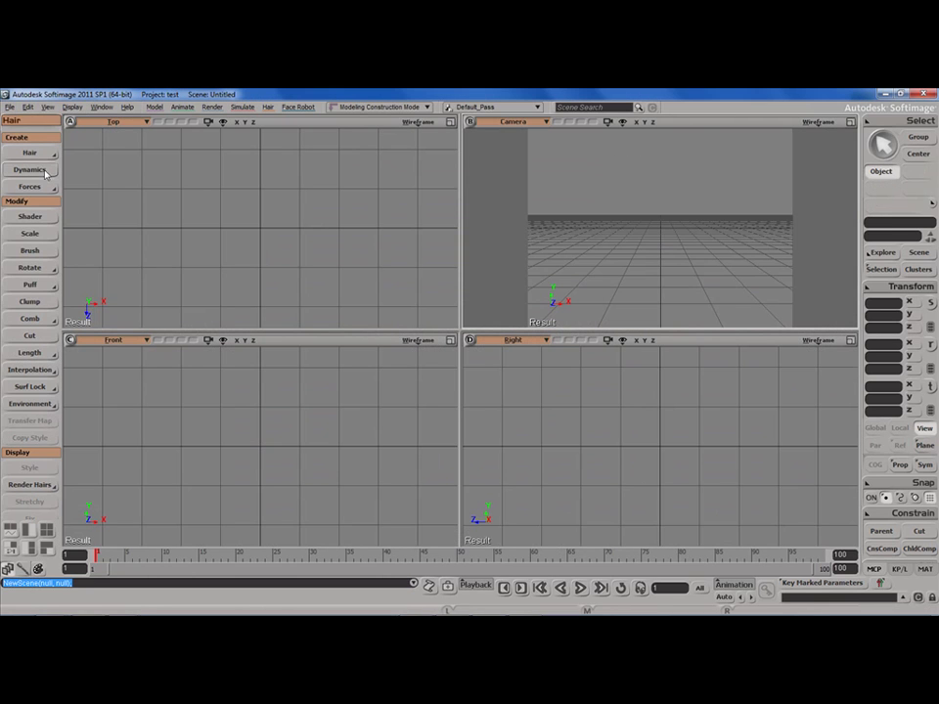
{"action": "key", "text": "1"}
{"action": "left_click", "coordinate": [30, 154]}
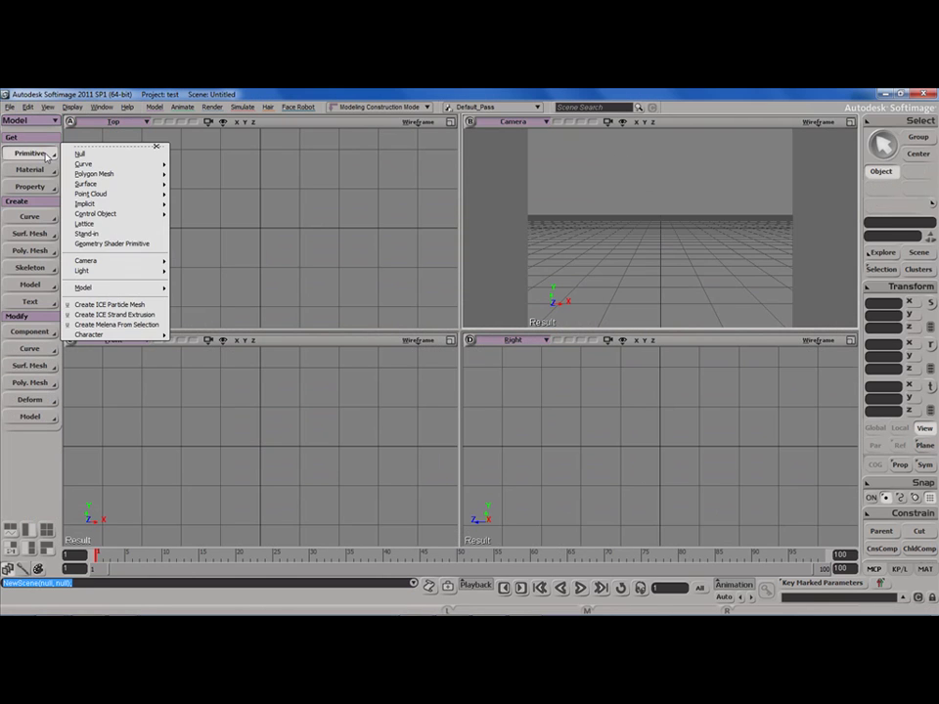
{"action": "mouse_move", "coordinate": [144, 175]}
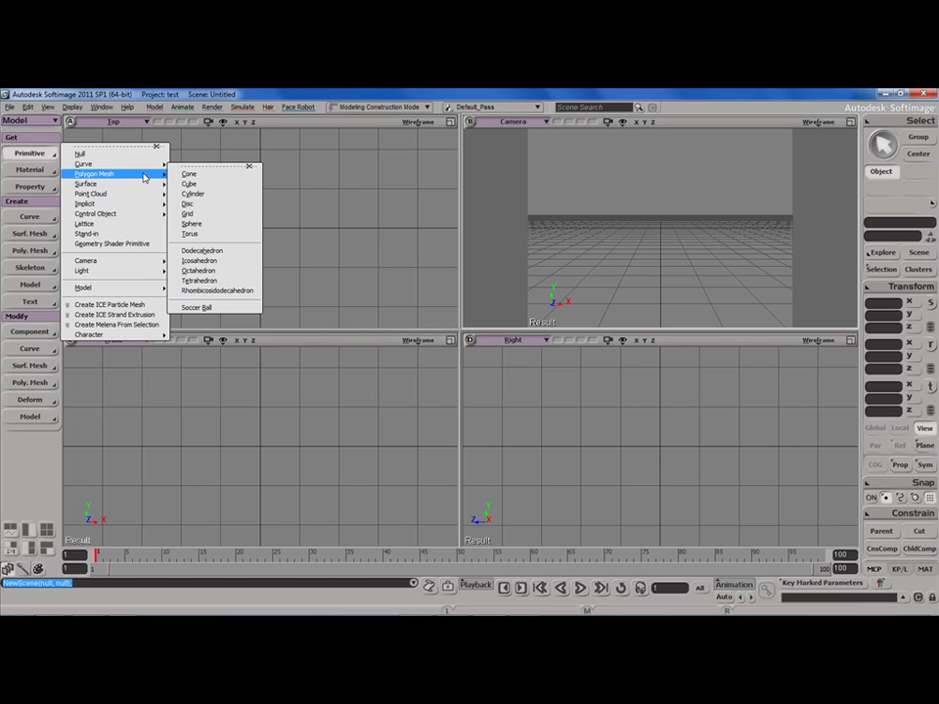
{"action": "left_click", "coordinate": [228, 223]}
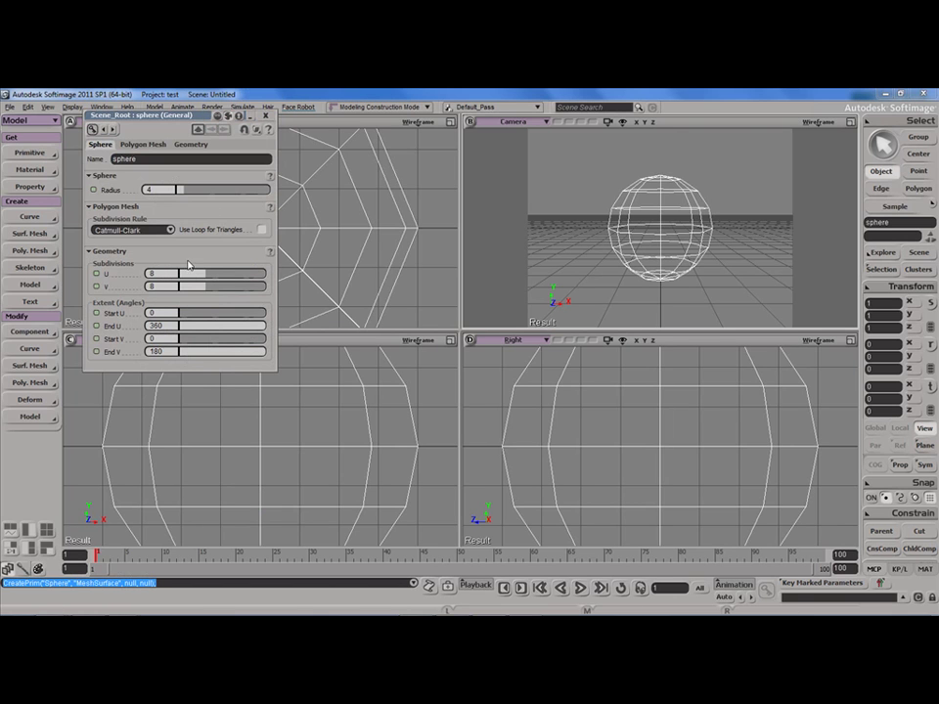
Set the sphere's U and V subdivisions to 15 and close its properties.
{"action": "type", "text": "15"}
{"action": "key", "text": "Tab"}
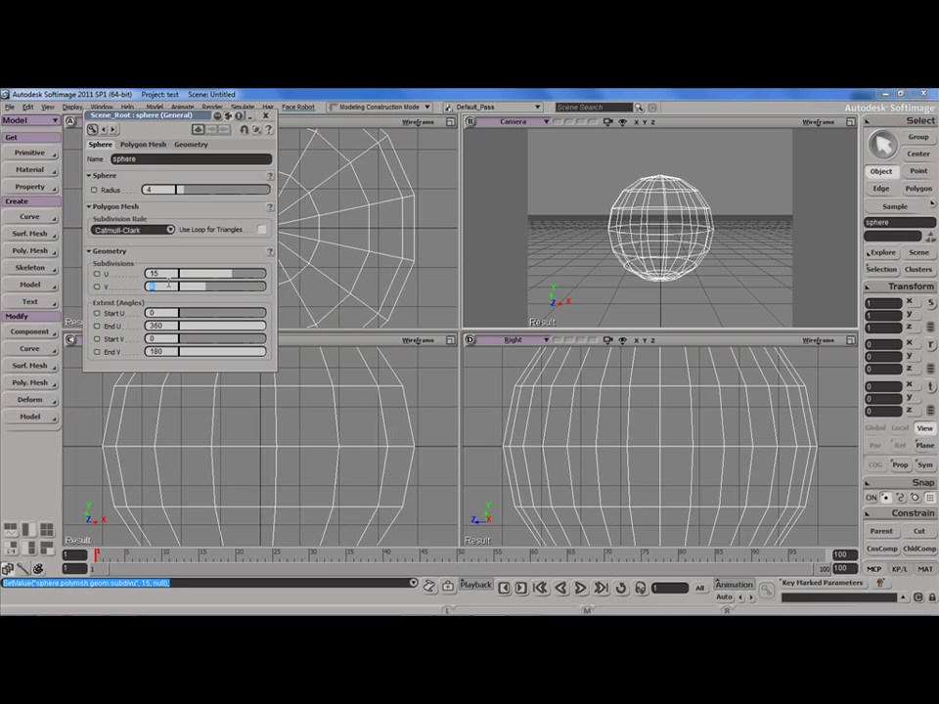
{"action": "type", "text": "15"}
{"action": "key", "text": "Tab"}
{"action": "left_click", "coordinate": [267, 116]}
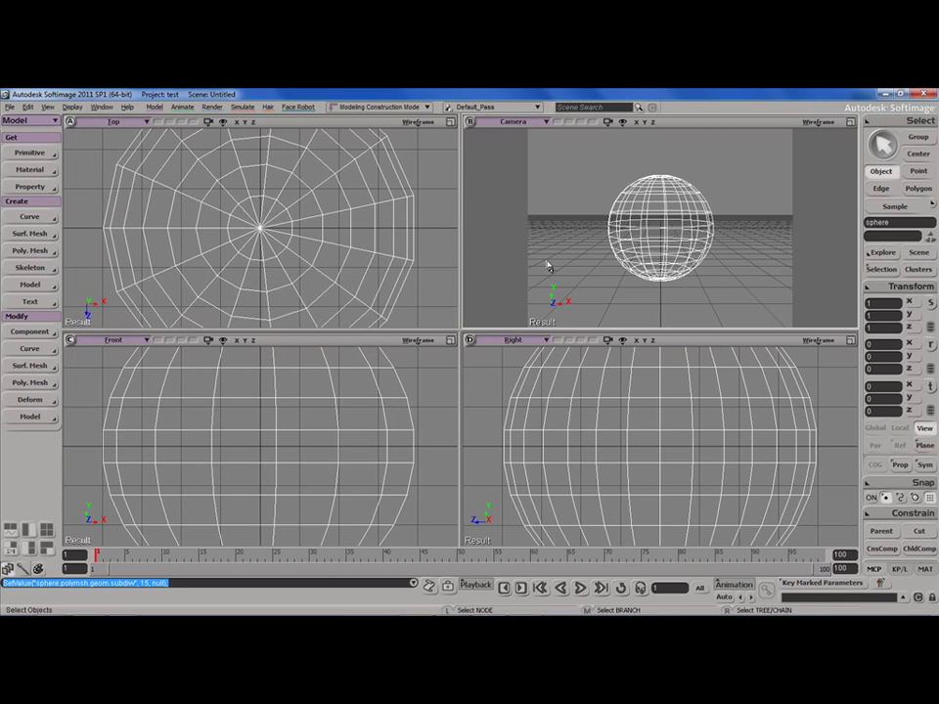
Switch the camera viewport to the User view with Textured display and maximize it.
{"action": "key", "text": "s"}
{"action": "right_click_drag", "start_coordinate": [656, 225], "coordinate": [608, 233]}
{"action": "left_click", "coordinate": [531, 125]}
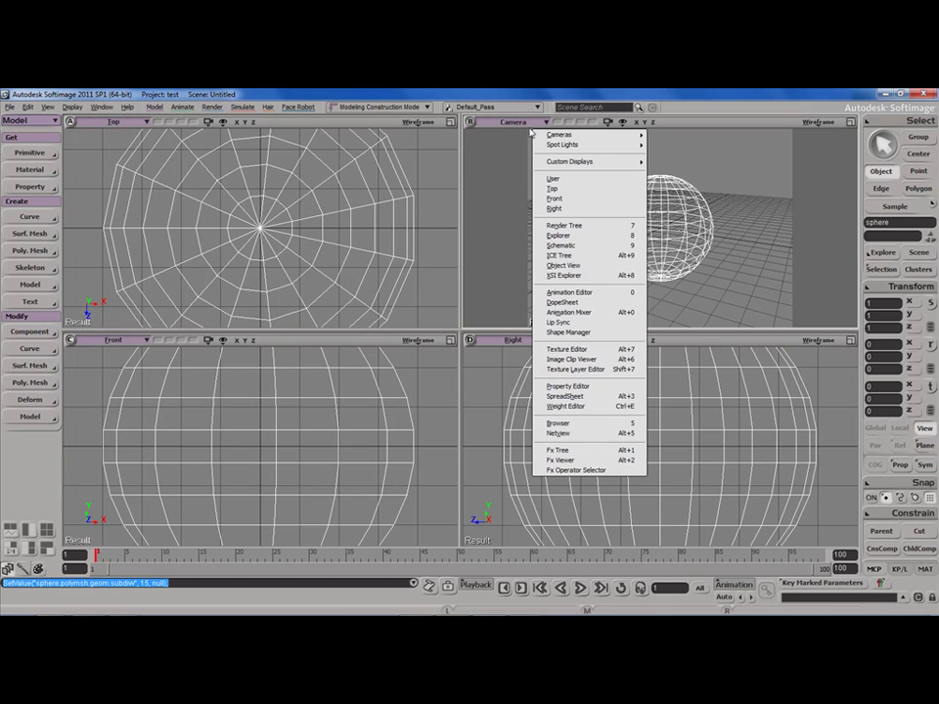
{"action": "left_click", "coordinate": [553, 178]}
{"action": "left_click", "coordinate": [818, 122]}
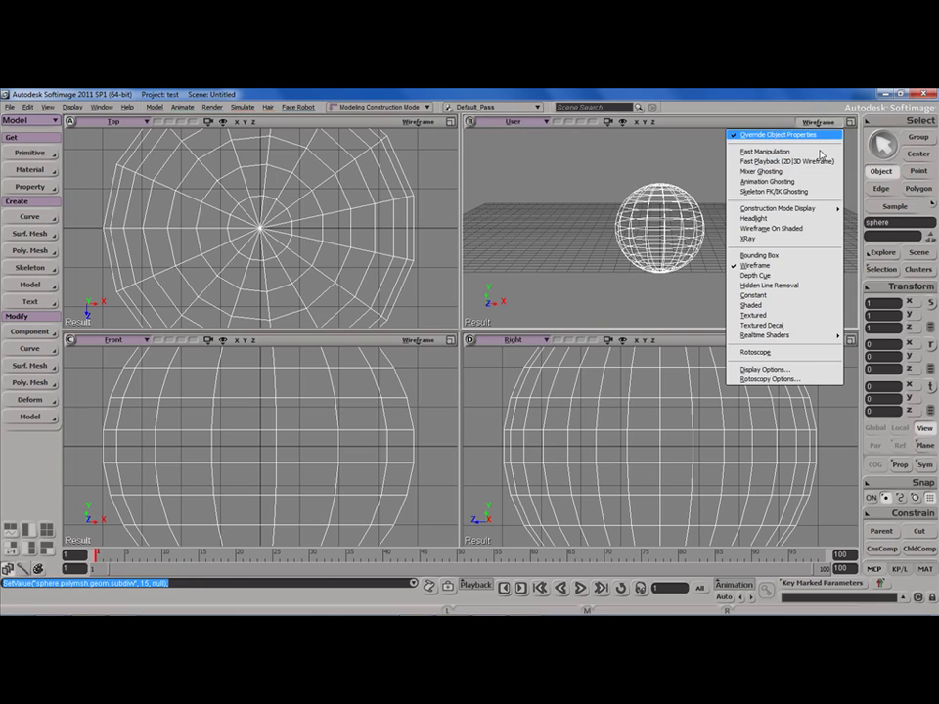
{"action": "left_click", "coordinate": [756, 315]}
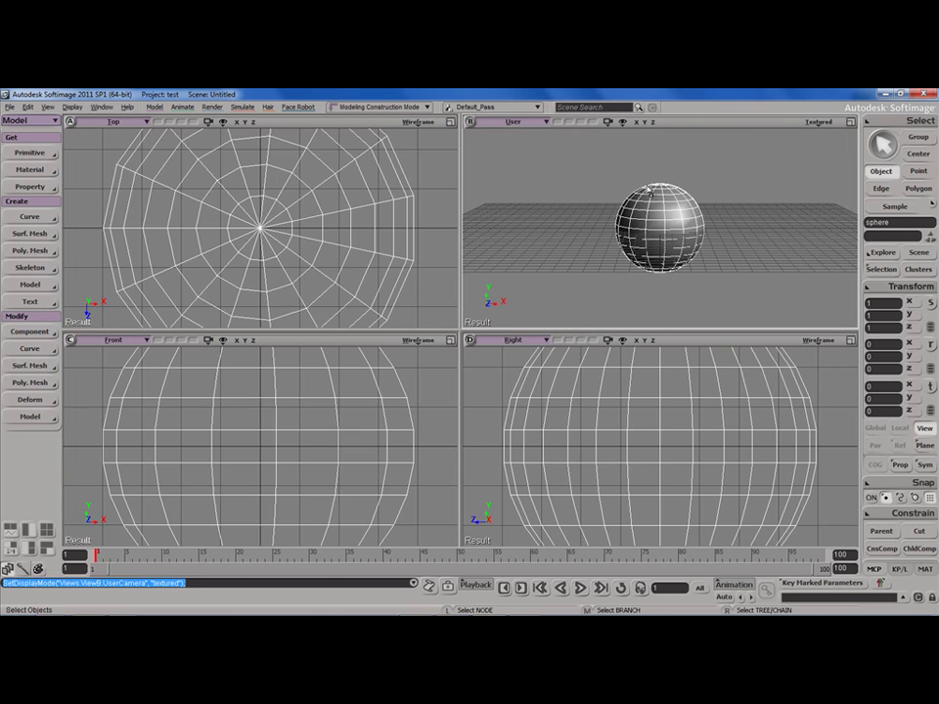
{"action": "left_click", "coordinate": [850, 122]}
Select the four uppermost rings of polygons on the sphere, including the cap around the pole.
{"action": "key", "text": "s"}
{"action": "right_click_drag", "start_coordinate": [509, 227], "coordinate": [497, 293]}
{"action": "middle_click_drag", "start_coordinate": [499, 269], "coordinate": [478, 278]}
{"action": "right_click_drag", "start_coordinate": [477, 277], "coordinate": [450, 298]}
{"action": "key", "text": "u"}
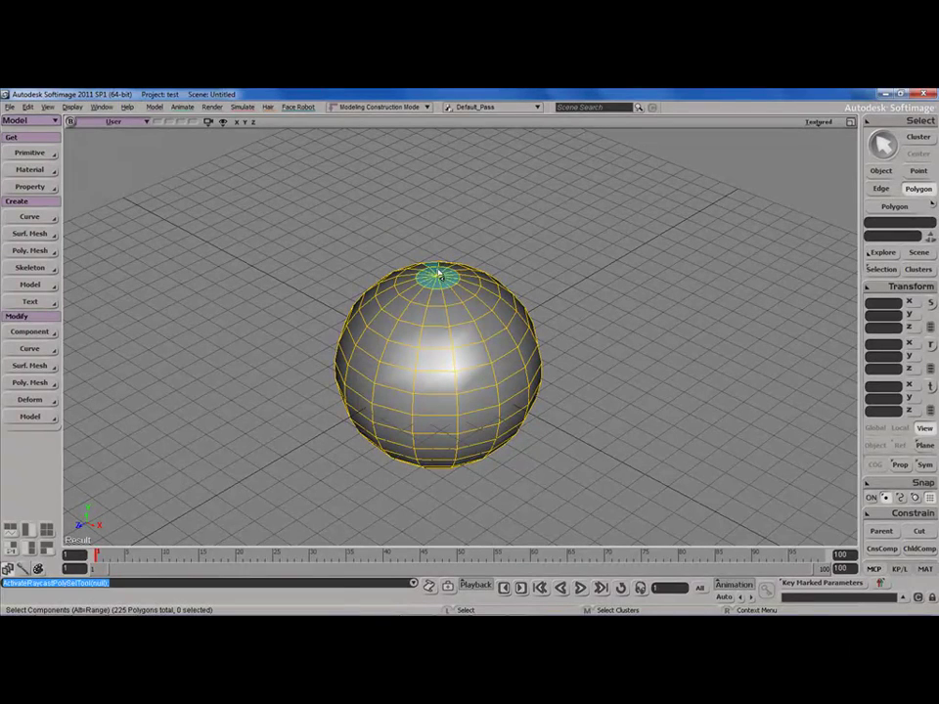
{"action": "left_click", "coordinate": [440, 275], "text": "shift"}
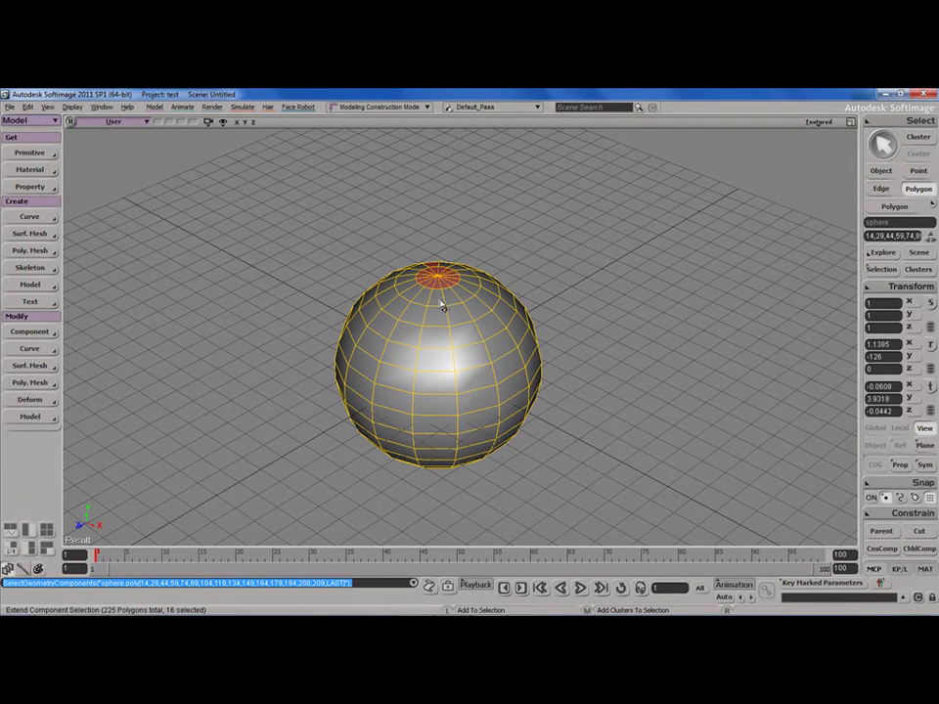
{"action": "middle_click", "coordinate": [440, 300], "text": "alt"}
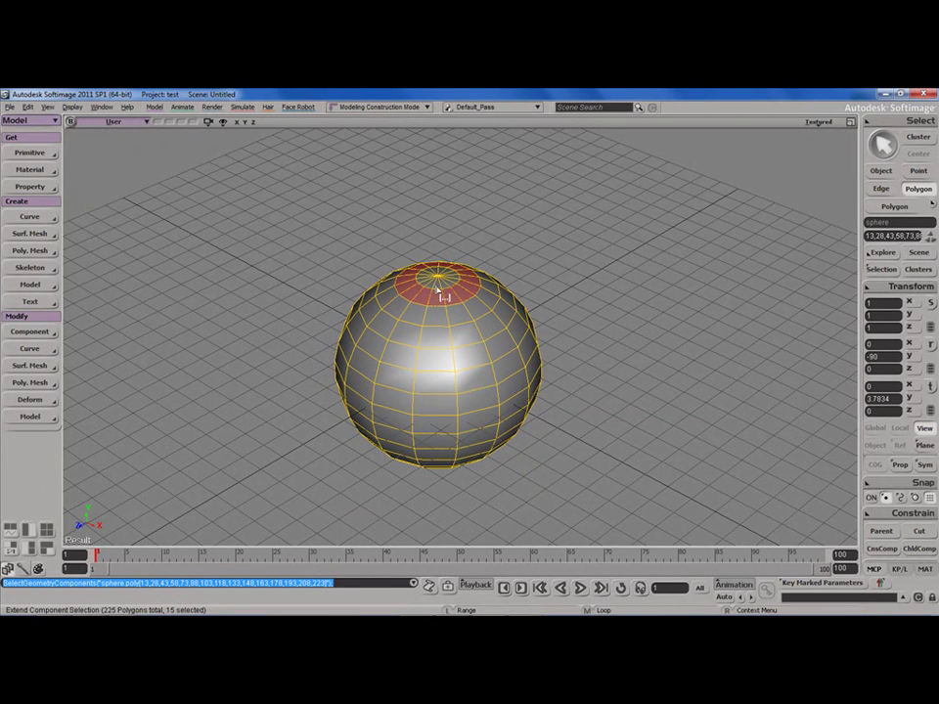
{"action": "middle_click", "coordinate": [438, 293], "text": "alt+shift"}
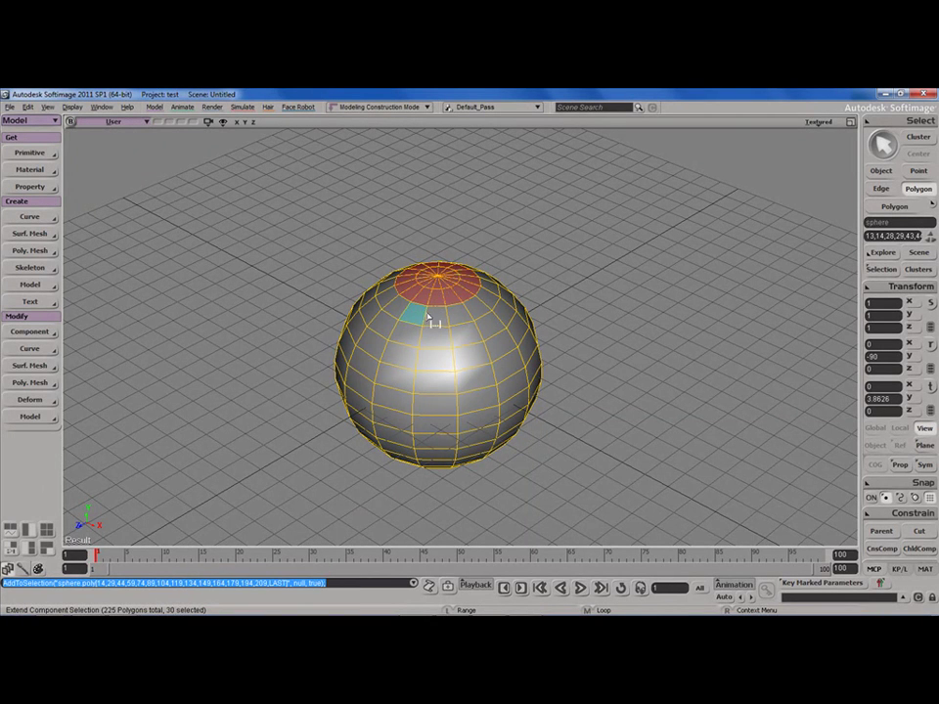
{"action": "middle_click", "coordinate": [437, 323], "text": "alt+shift"}
{"action": "middle_click", "coordinate": [434, 338], "text": "alt+shift"}
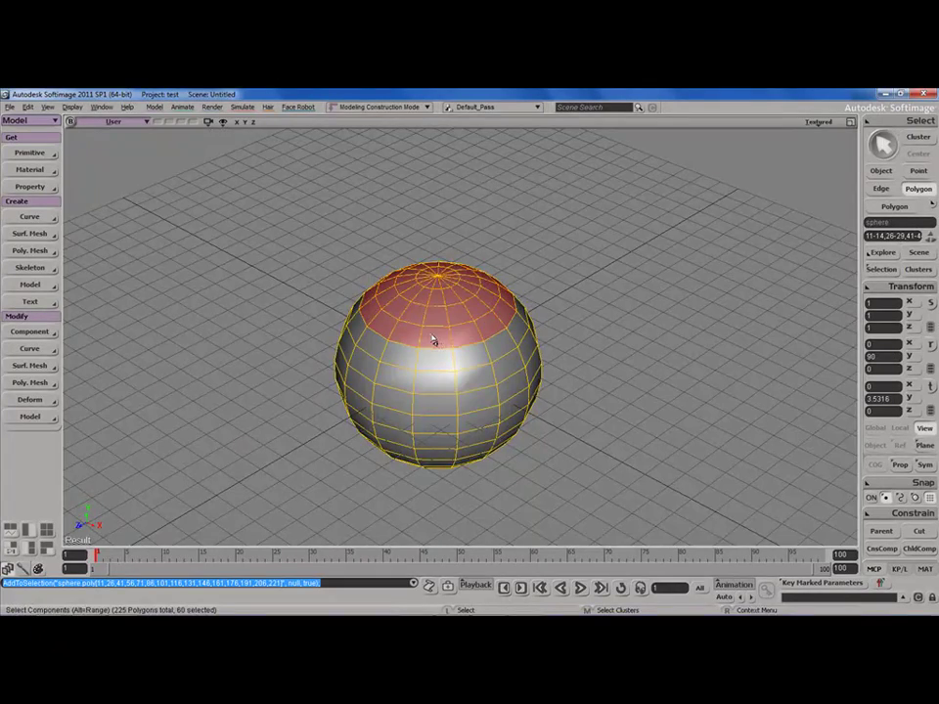
Create hair from the selected polygons on the sphere's crown.
{"action": "key", "text": "s"}
{"action": "mouse_move", "coordinate": [429, 303]}
{"action": "right_mouse_down"}
{"action": "mouse_move", "coordinate": [464, 279]}
{"action": "mouse_move", "coordinate": [423, 283]}
{"action": "right_mouse_up"}
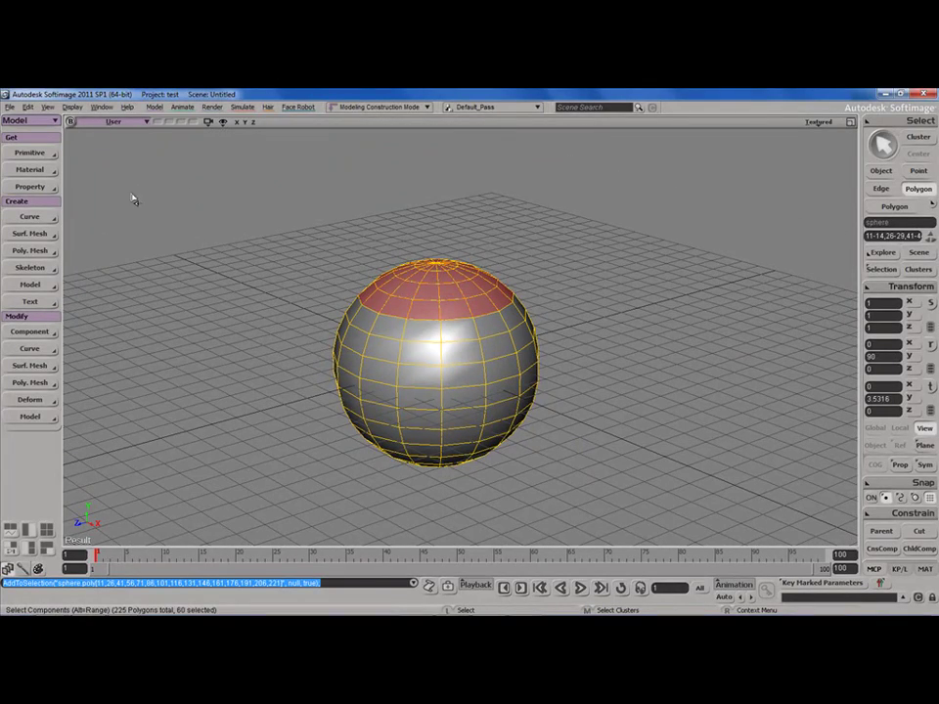
{"action": "key", "text": "ctrl+2"}
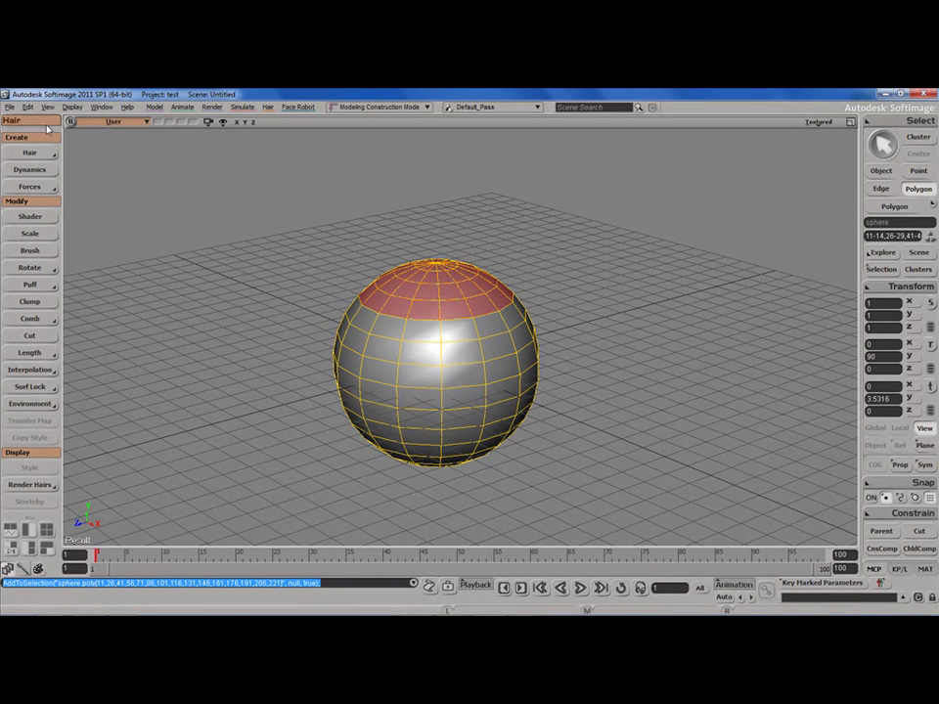
{"action": "left_click", "coordinate": [48, 122]}
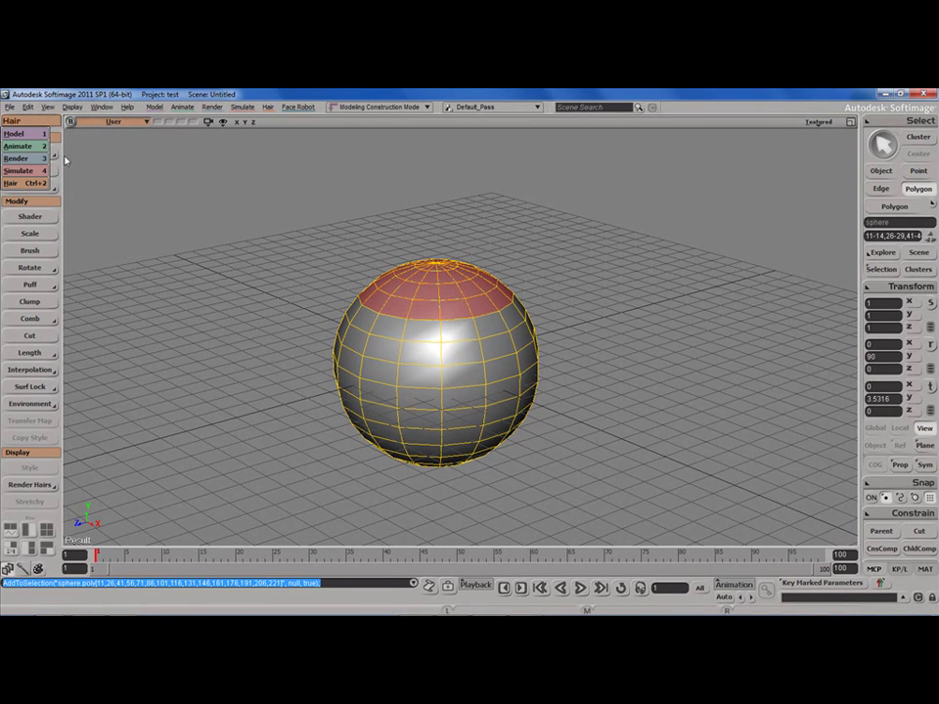
{"action": "left_click", "coordinate": [56, 155]}
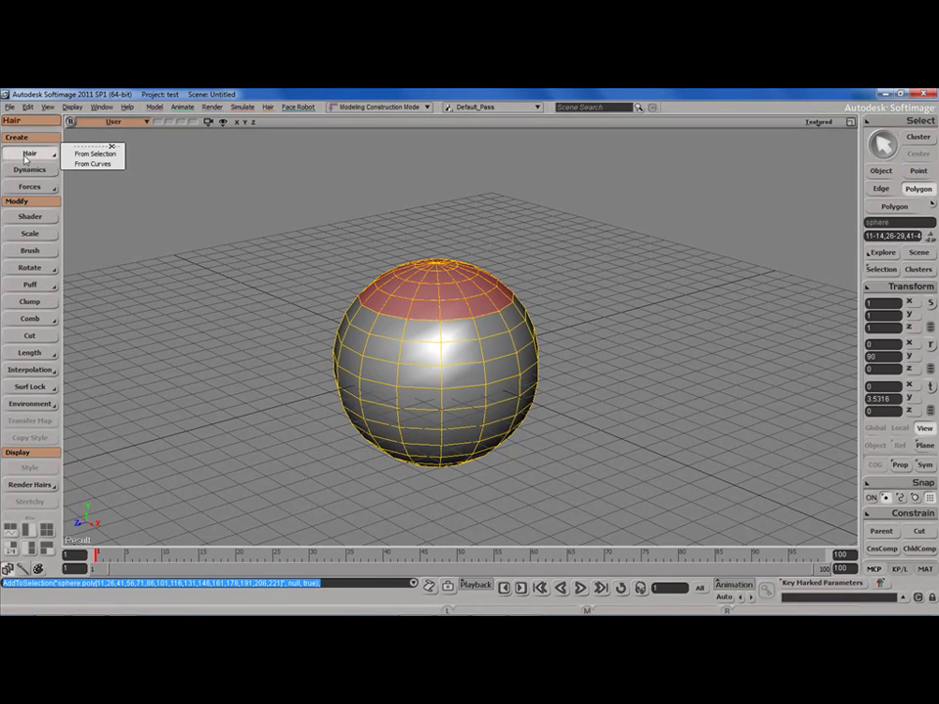
{"action": "left_click", "coordinate": [93, 154]}
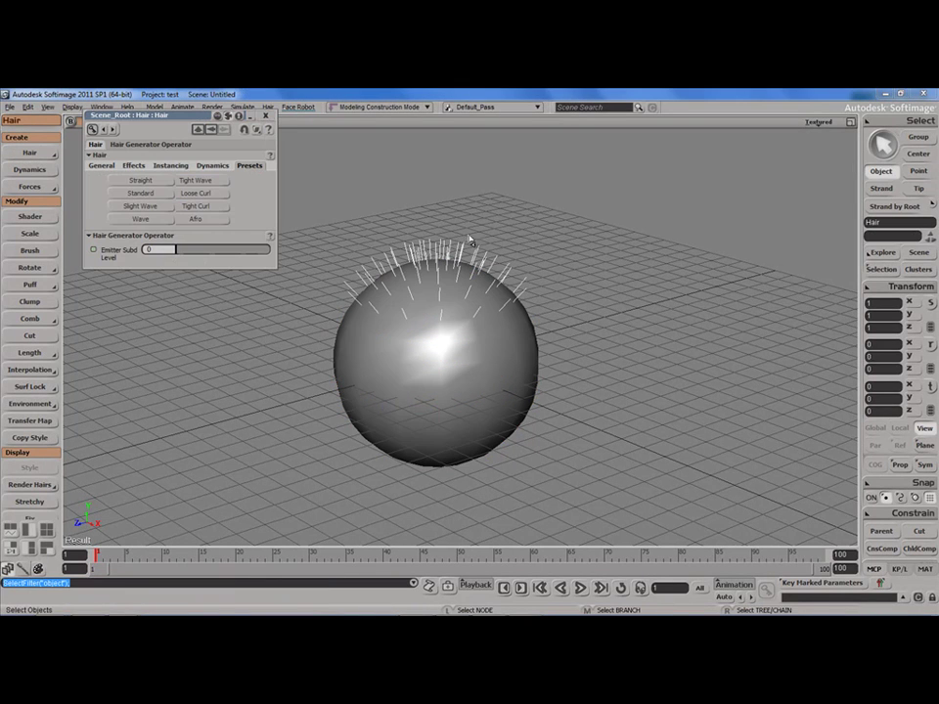
Draw a render region around the new hair and inspect its rendered look from several angles.
{"action": "key", "text": "q"}
{"action": "left_click_drag", "start_coordinate": [311, 212], "coordinate": [573, 336]}
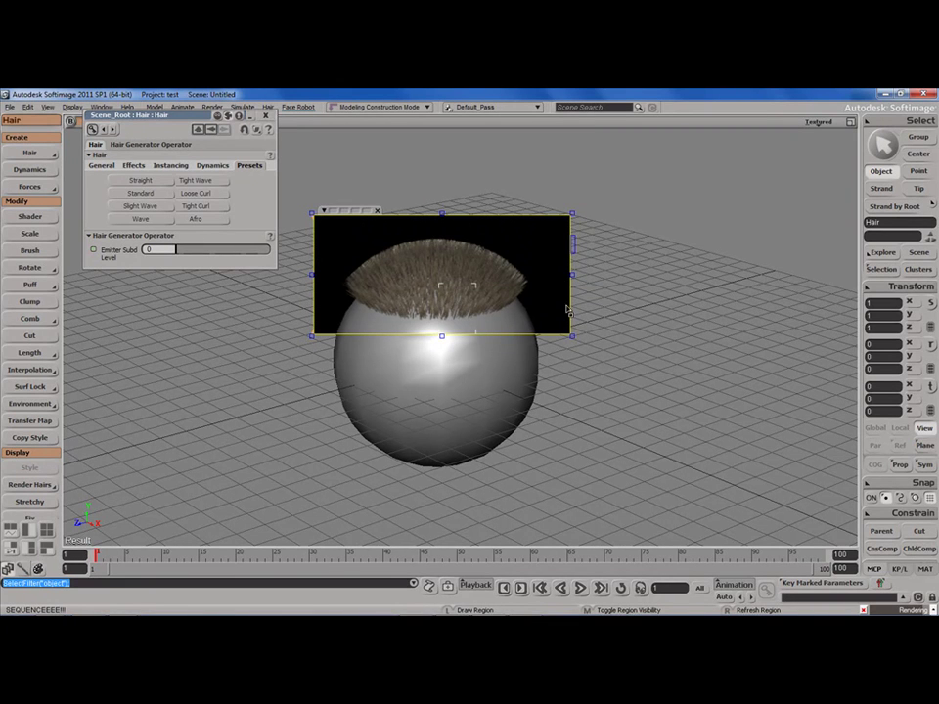
{"action": "key", "text": "s"}
{"action": "right_click_drag", "start_coordinate": [598, 314], "coordinate": [570, 299]}
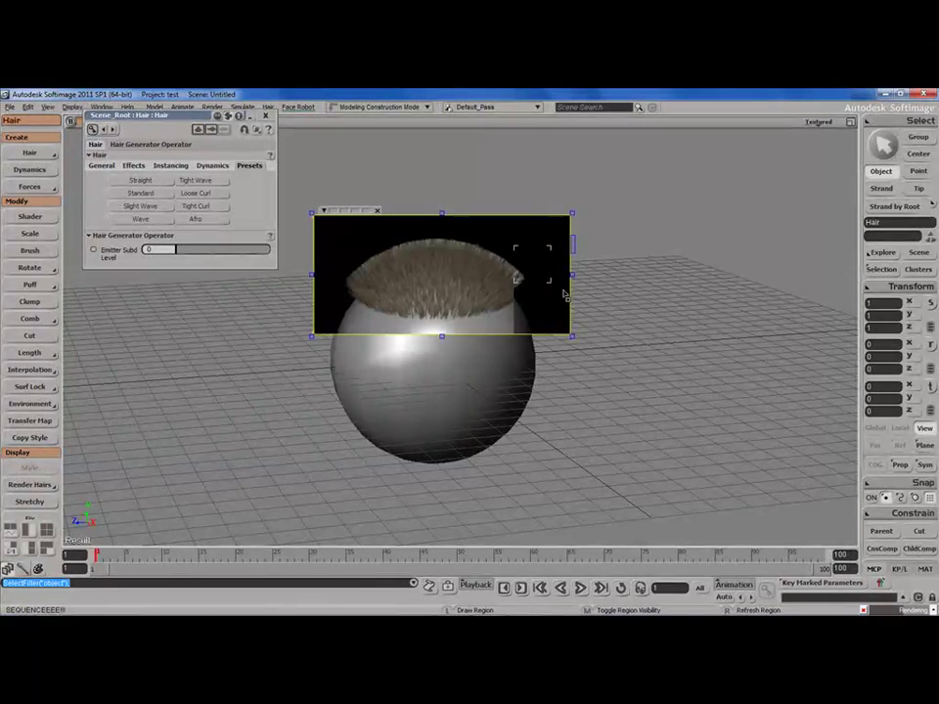
{"action": "middle_click_drag", "start_coordinate": [571, 297], "coordinate": [566, 291]}
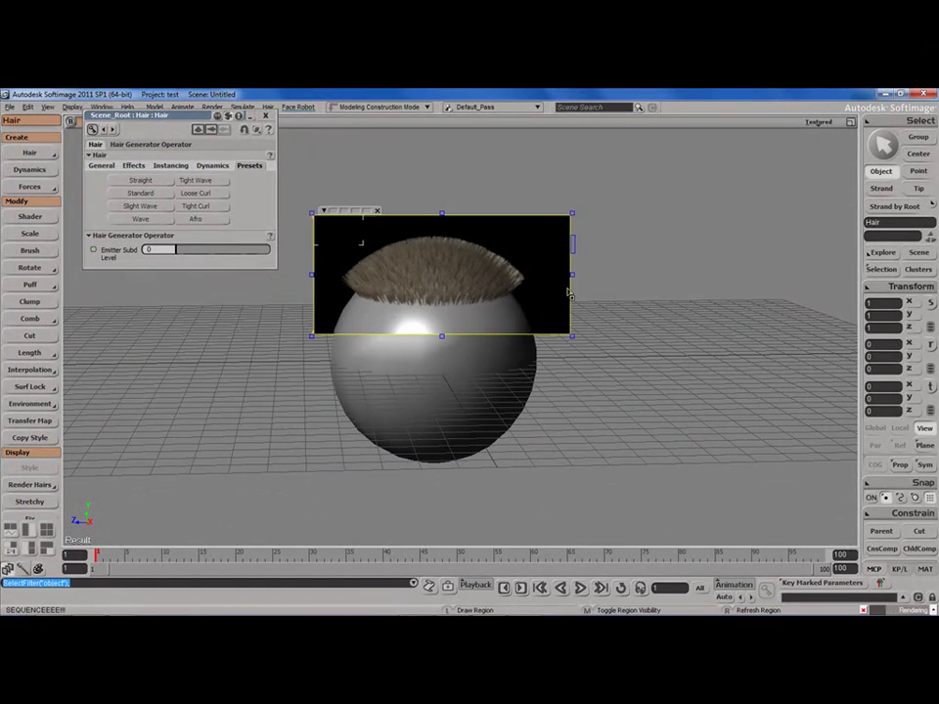
{"action": "key", "text": "s"}
{"action": "right_click_drag", "start_coordinate": [558, 214], "coordinate": [463, 218]}
Close the render region and set the hair's display type to Render Hairs in its general settings.
{"action": "left_click", "coordinate": [104, 165]}
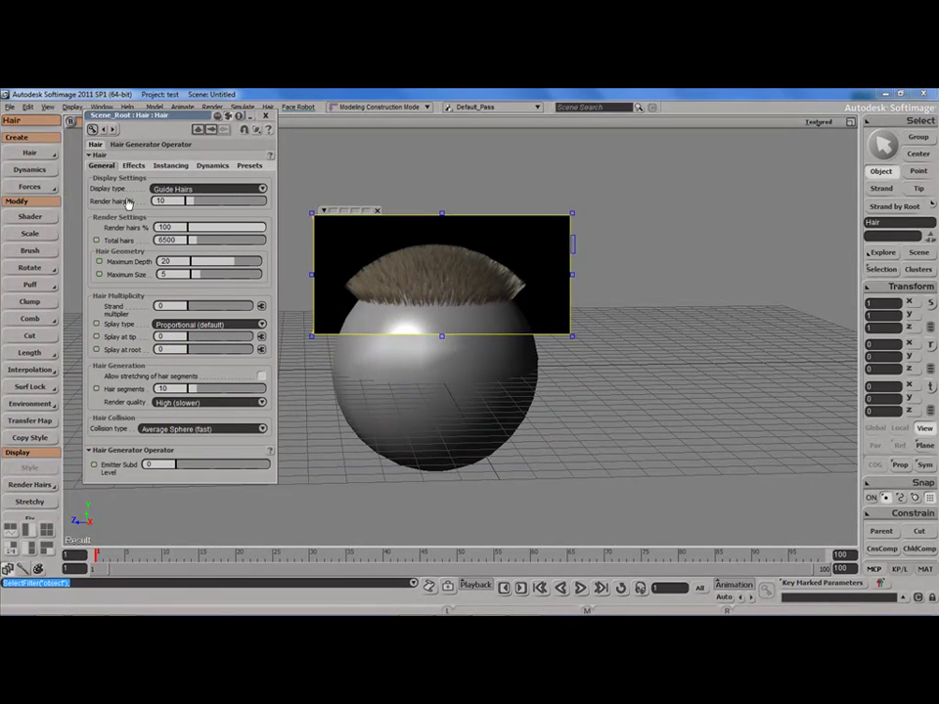
{"action": "left_click", "coordinate": [378, 212]}
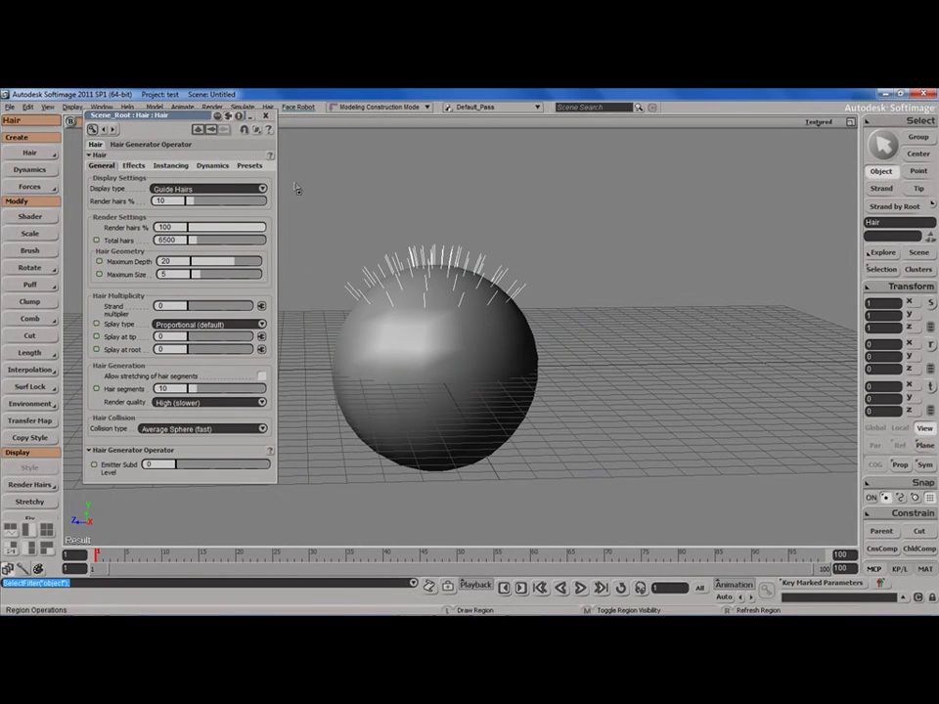
{"action": "left_click", "coordinate": [208, 188]}
{"action": "left_click", "coordinate": [207, 198]}
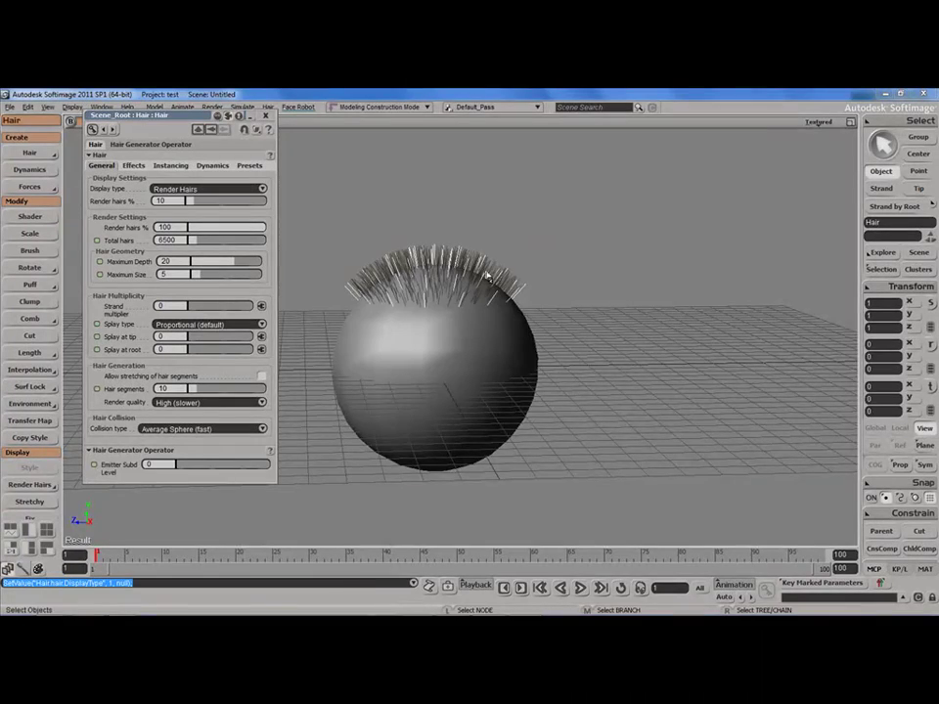
{"action": "key", "text": "s"}
{"action": "mouse_move", "coordinate": [457, 255]}
{"action": "right_mouse_down"}
{"action": "mouse_move", "coordinate": [439, 287]}
{"action": "mouse_move", "coordinate": [453, 279]}
{"action": "right_mouse_up"}
{"action": "key", "text": "s"}
{"action": "right_click_drag", "start_coordinate": [413, 315], "coordinate": [421, 288]}
Compare the hair displays by switching the display type to Guide Hairs and back to Render Hairs.
{"action": "left_click", "coordinate": [234, 190]}
{"action": "left_click", "coordinate": [236, 183]}
{"action": "key", "text": "s"}
{"action": "right_click_drag", "start_coordinate": [497, 269], "coordinate": [461, 280]}
{"action": "left_click", "coordinate": [222, 190]}
{"action": "left_click", "coordinate": [226, 199]}
{"action": "key", "text": "s"}
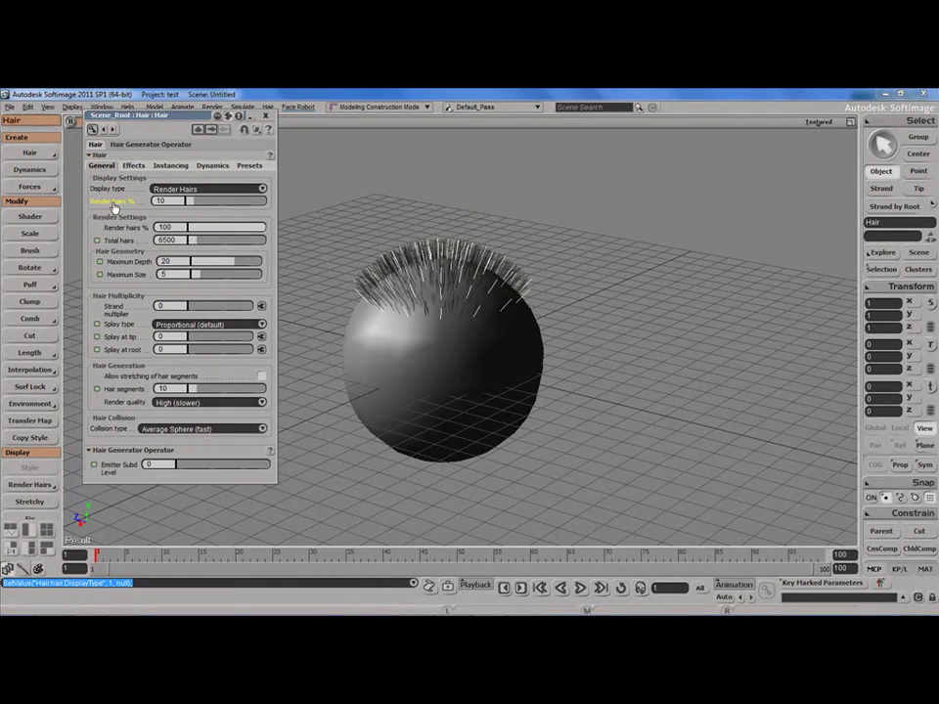
Try 100 for the display setting's render hairs percentage, and return it to 10.
{"action": "left_click", "coordinate": [136, 209]}
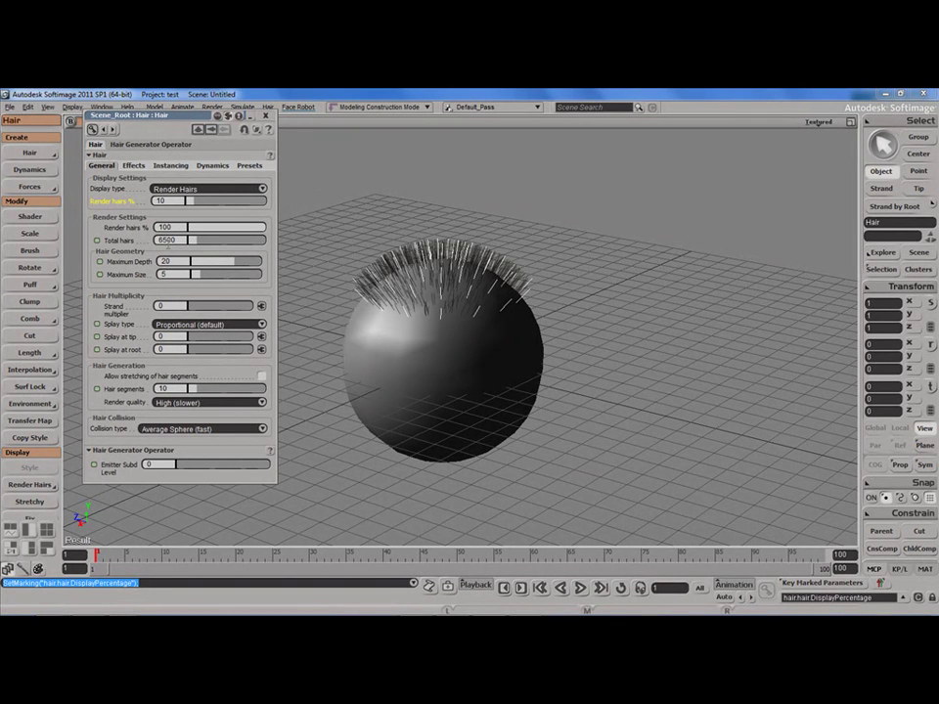
{"action": "left_click_drag", "start_coordinate": [250, 201], "coordinate": [293, 203]}
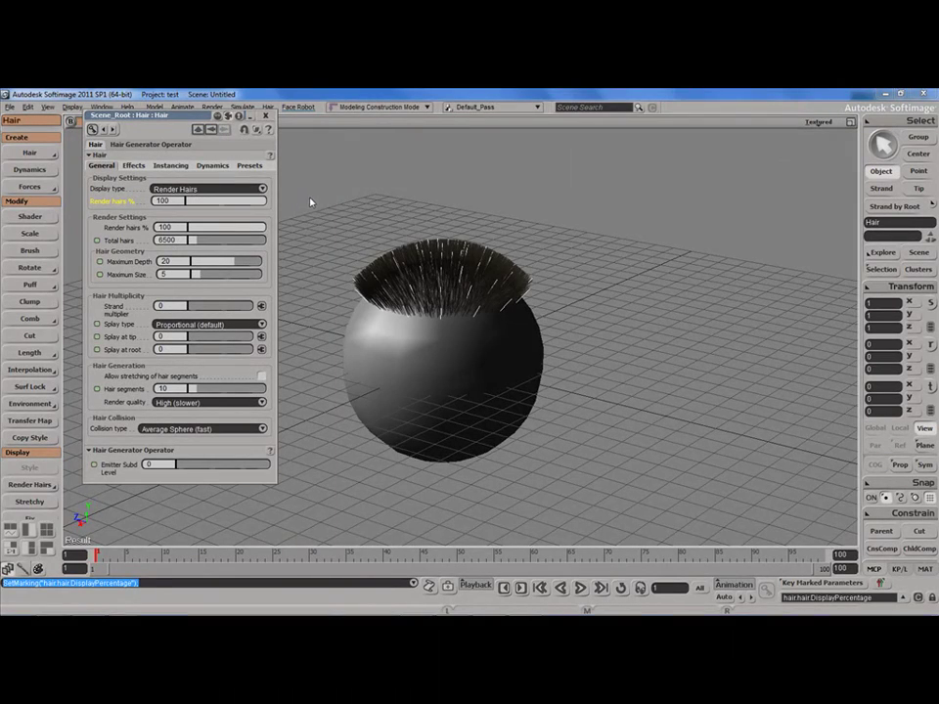
{"action": "key", "text": "s"}
{"action": "right_click_drag", "start_coordinate": [479, 256], "coordinate": [499, 253]}
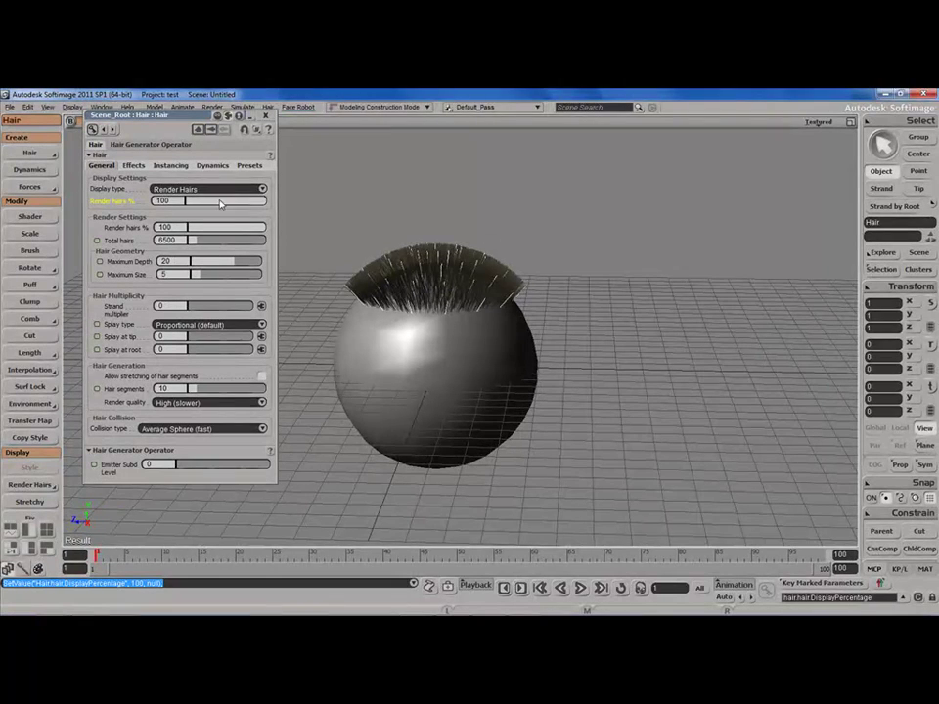
{"action": "left_click_drag", "start_coordinate": [222, 204], "coordinate": [188, 204]}
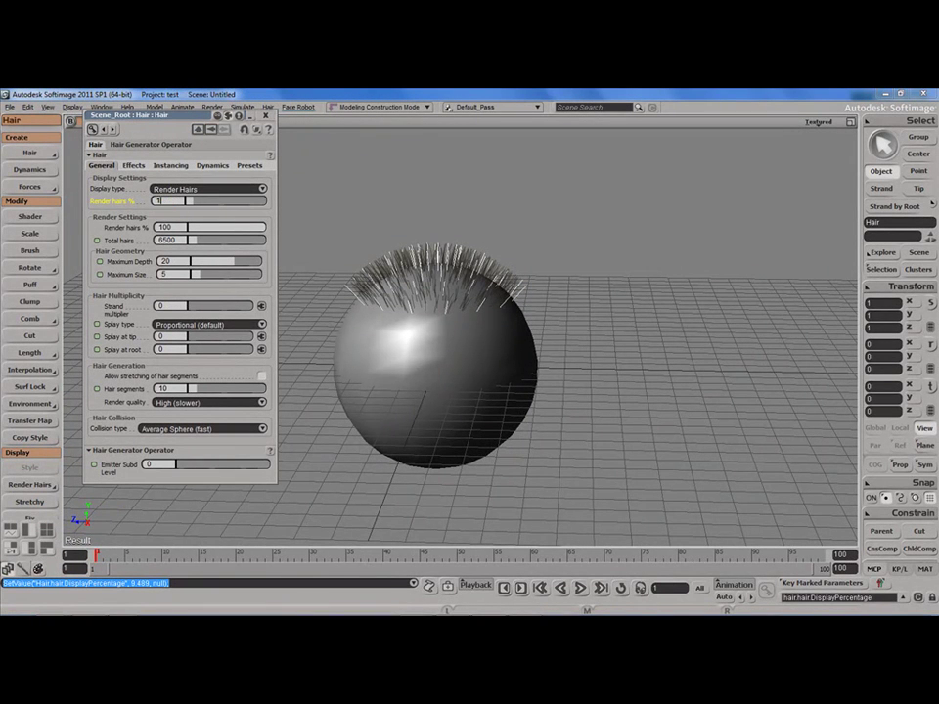
{"action": "key", "text": "Tab"}
Draw a render region around the hair on the sphere's crown to preview it at full density.
{"action": "left_click_drag", "start_coordinate": [535, 225], "coordinate": [296, 331]}
{"action": "key", "text": "q"}
{"action": "left_click_drag", "start_coordinate": [537, 201], "coordinate": [326, 334]}
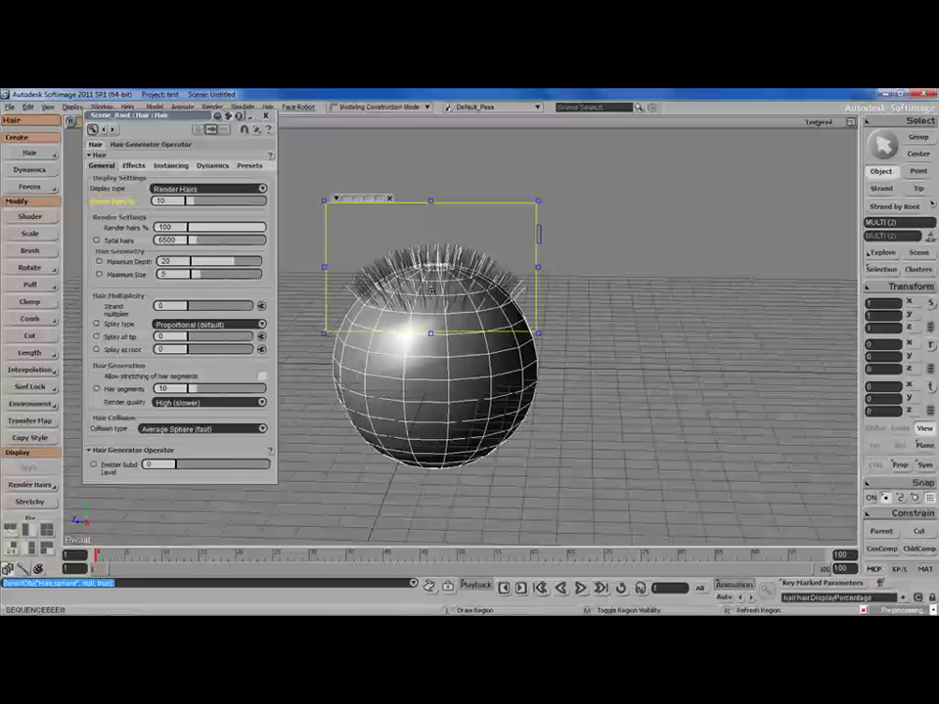
Close the hair's property editor and the render region around the sphere's crown.
{"action": "left_click", "coordinate": [166, 240]}
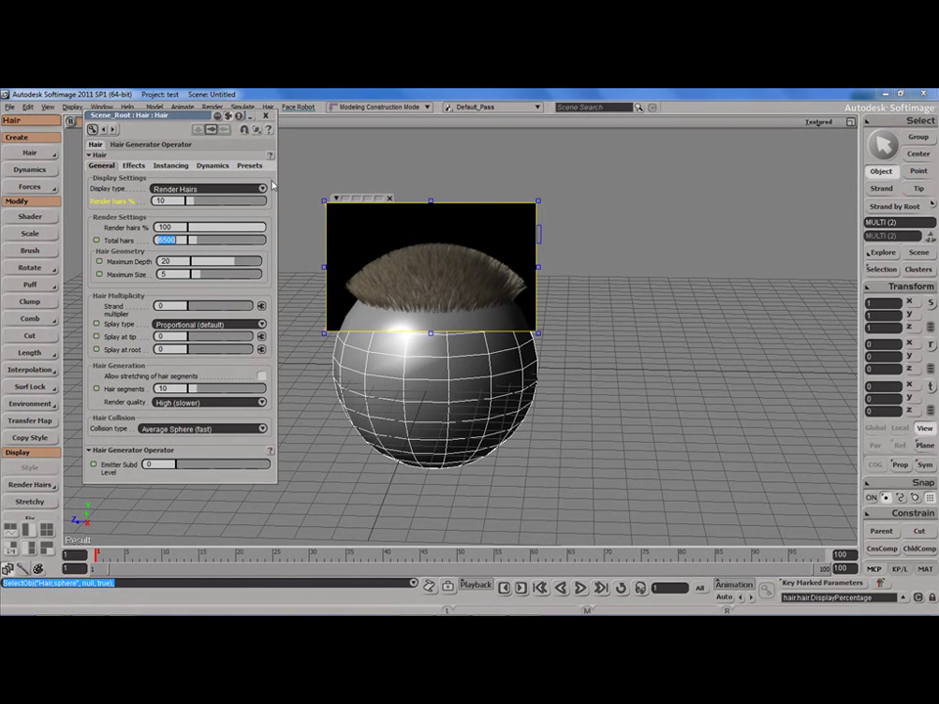
{"action": "left_click", "coordinate": [269, 117]}
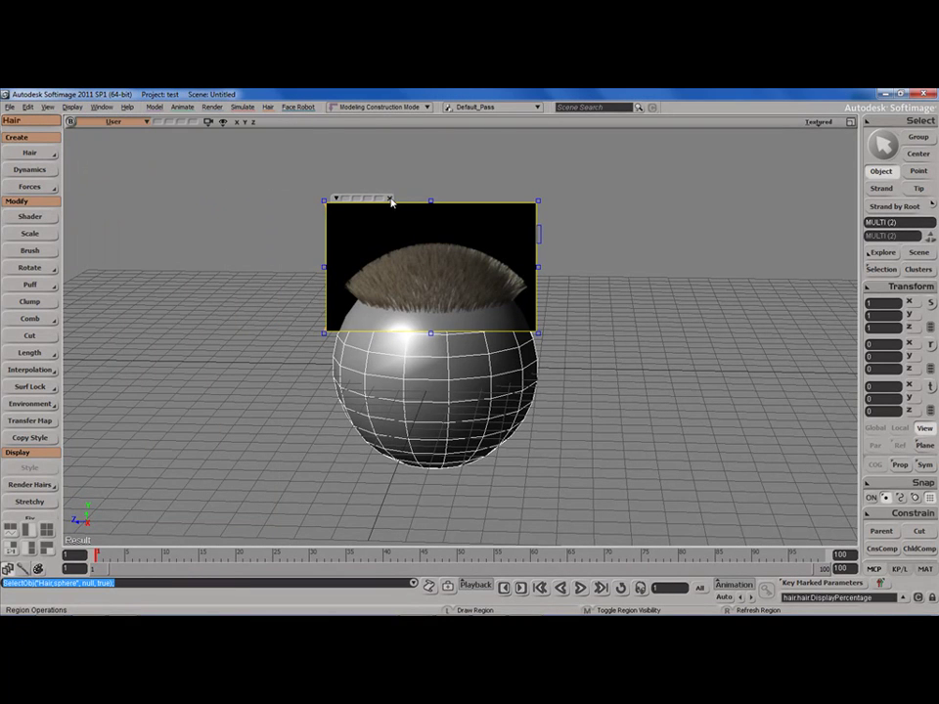
{"action": "left_click", "coordinate": [390, 200]}
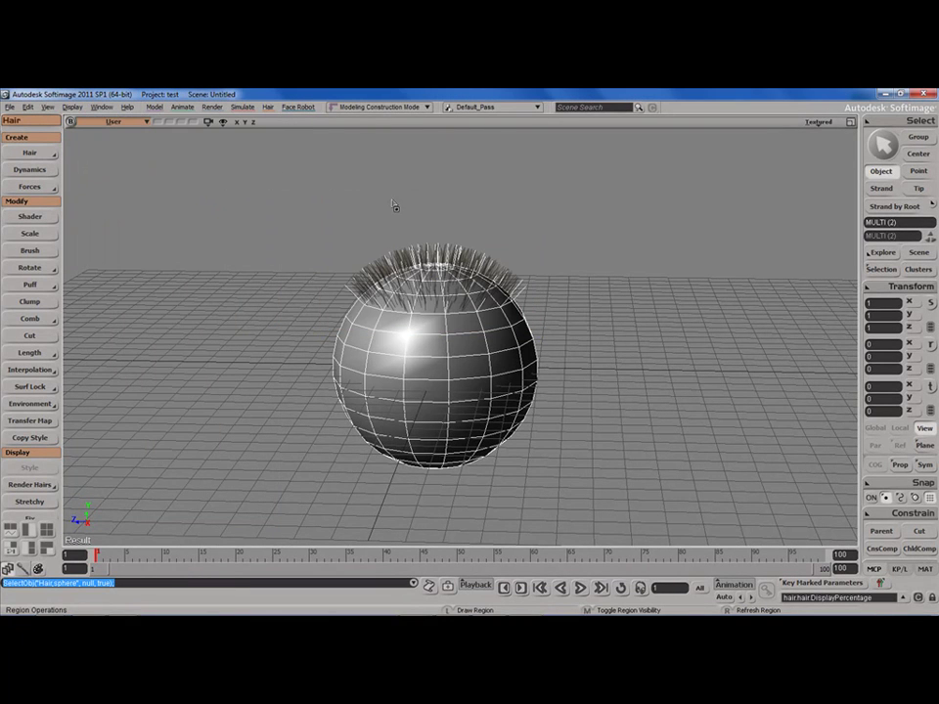
Select only the hair and lengthen it with the Scale tool to a scale of about 2.07.
{"action": "left_click", "coordinate": [41, 235]}
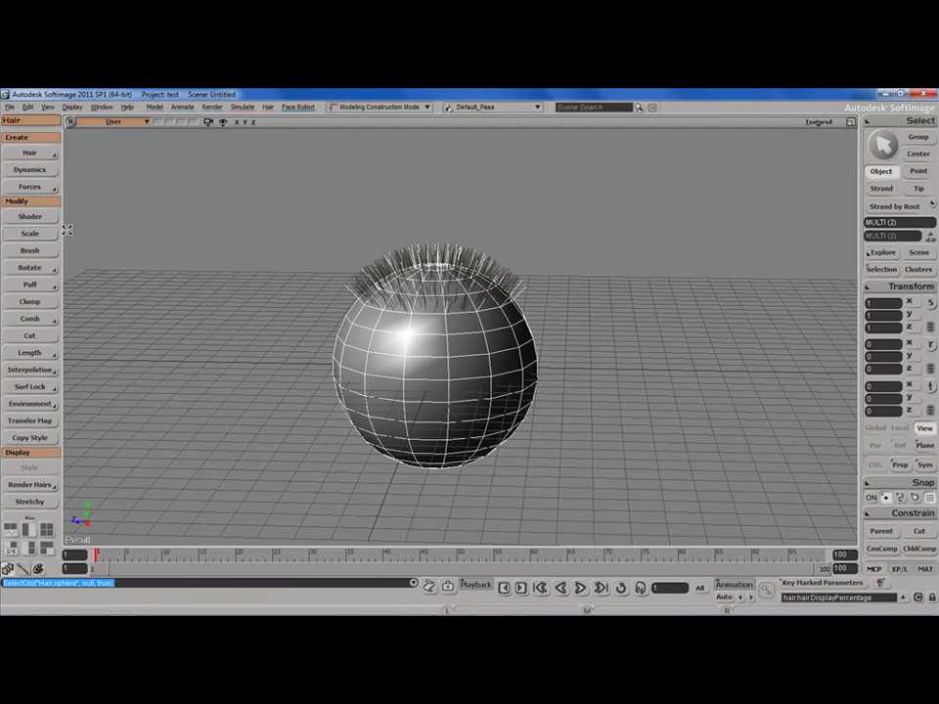
{"action": "left_click_drag", "start_coordinate": [455, 252], "coordinate": [484, 218]}
{"action": "key", "text": "space"}
{"action": "left_click", "coordinate": [484, 254]}
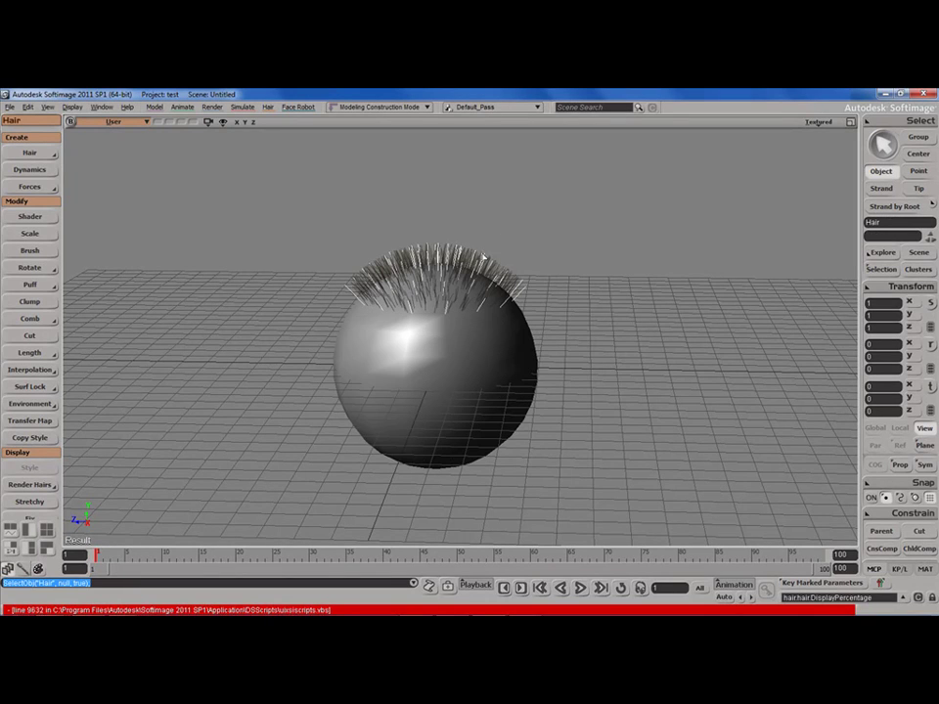
{"action": "left_click", "coordinate": [39, 233]}
{"action": "left_click_drag", "start_coordinate": [446, 283], "coordinate": [576, 180]}
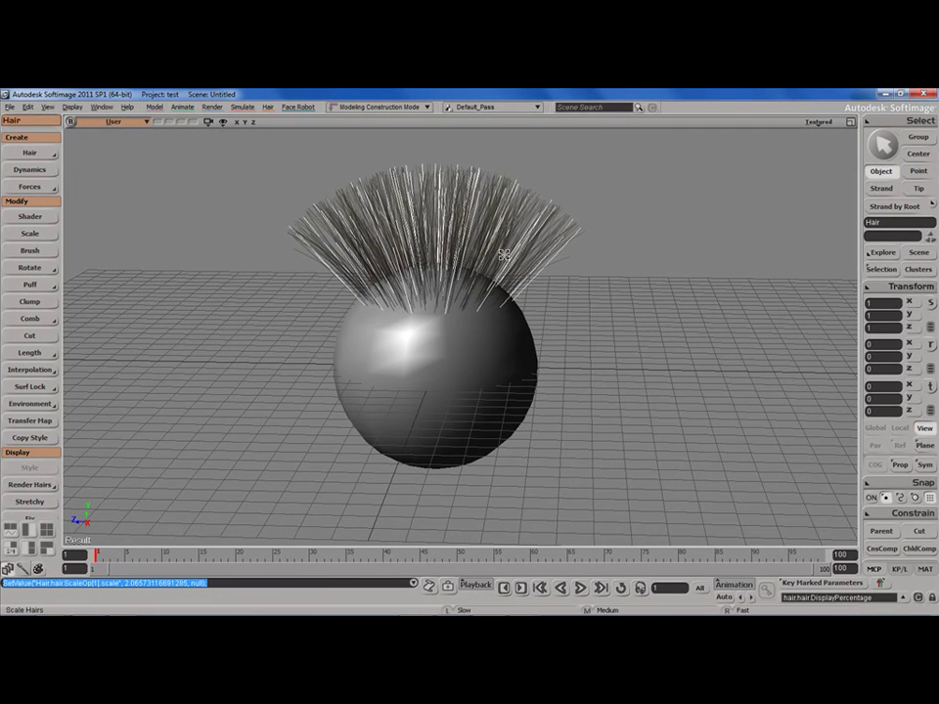
Preview the lengthened hair in a render region drawn around it, and view it from another angle.
{"action": "key", "text": "s"}
{"action": "right_click_drag", "start_coordinate": [515, 250], "coordinate": [548, 245]}
{"action": "left_click_drag", "start_coordinate": [642, 163], "coordinate": [230, 366]}
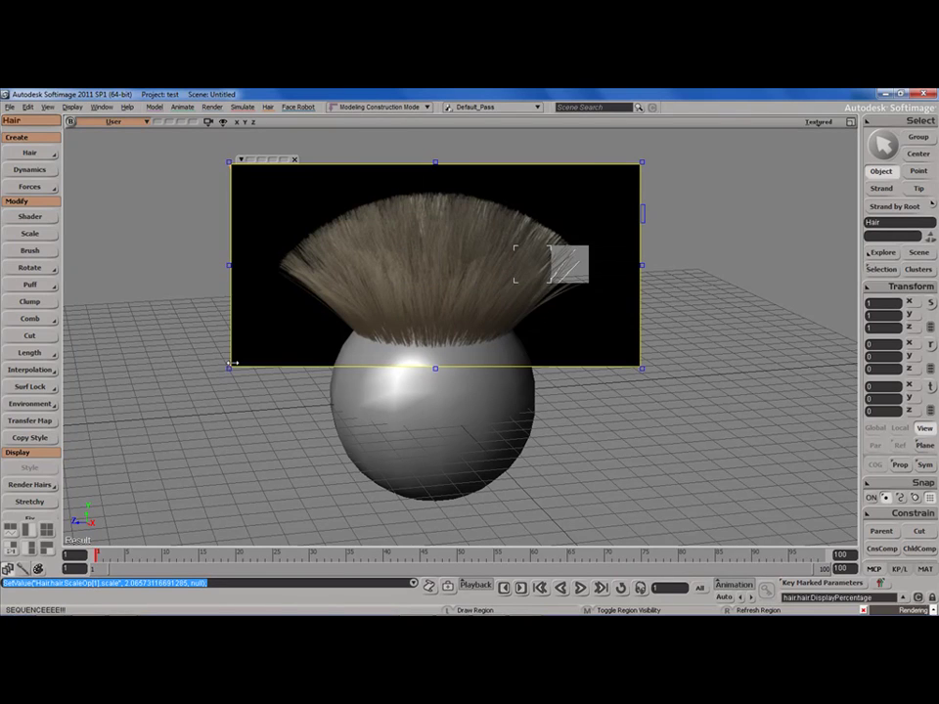
{"action": "key", "text": "s"}
{"action": "right_click_drag", "start_coordinate": [510, 277], "coordinate": [478, 283]}
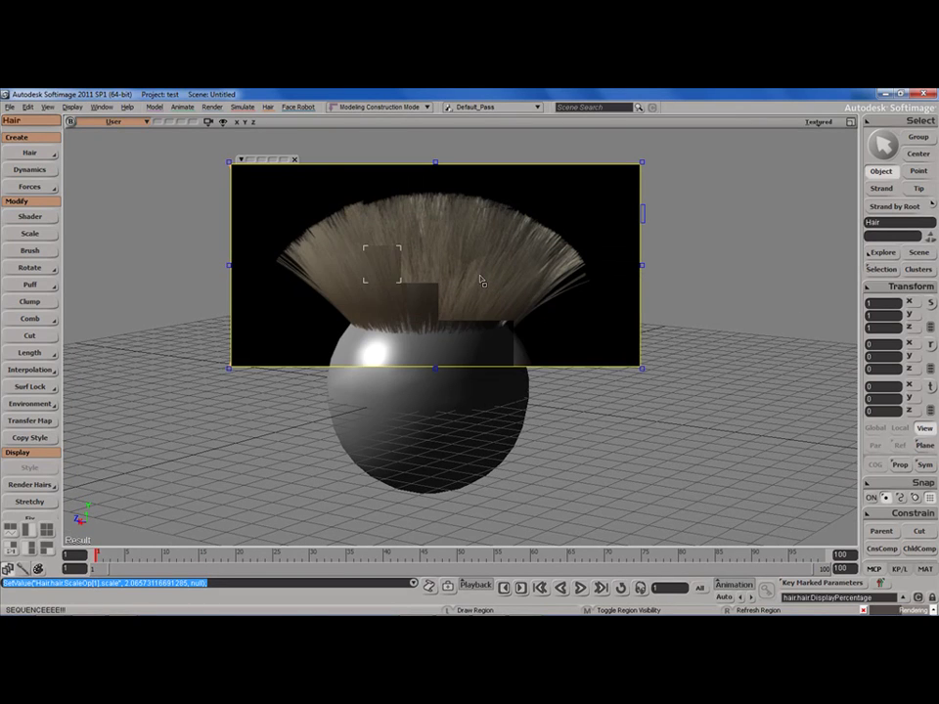
Look at the available hairstyle presets in the hair's properties, and close the properties and the render region.
{"action": "key", "text": "Return"}
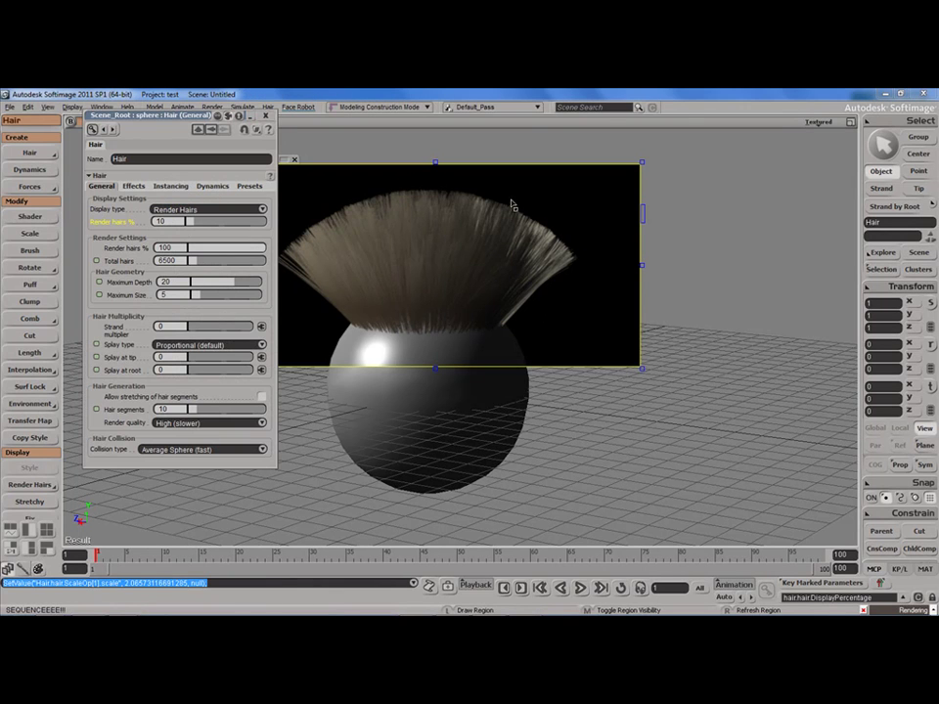
{"action": "left_click_drag", "start_coordinate": [168, 118], "coordinate": [163, 132]}
{"action": "left_click", "coordinate": [245, 202]}
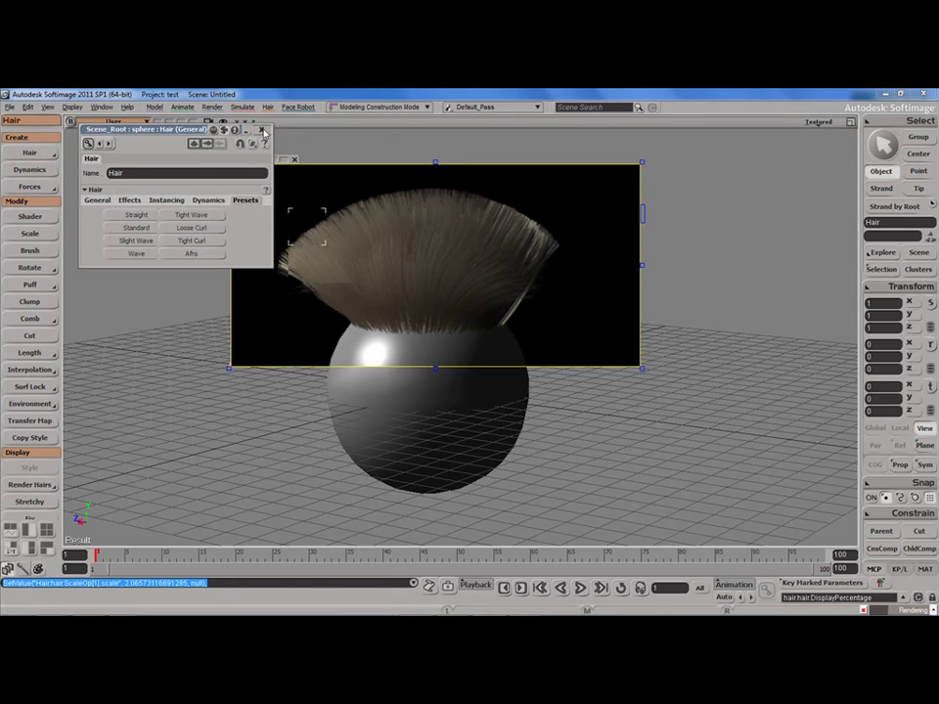
{"action": "left_click", "coordinate": [296, 160]}
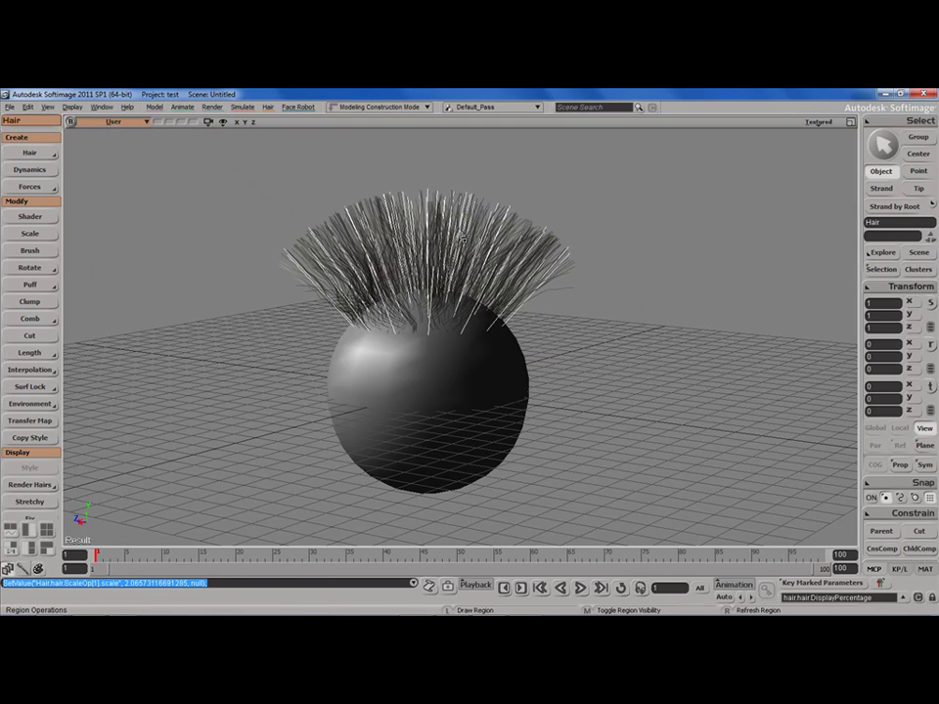
Bend the upright hair over toward one side of the sphere with several strokes of the hair Brush.
{"action": "key", "text": "s"}
{"action": "right_click_drag", "start_coordinate": [528, 252], "coordinate": [405, 241]}
{"action": "key", "text": "q"}
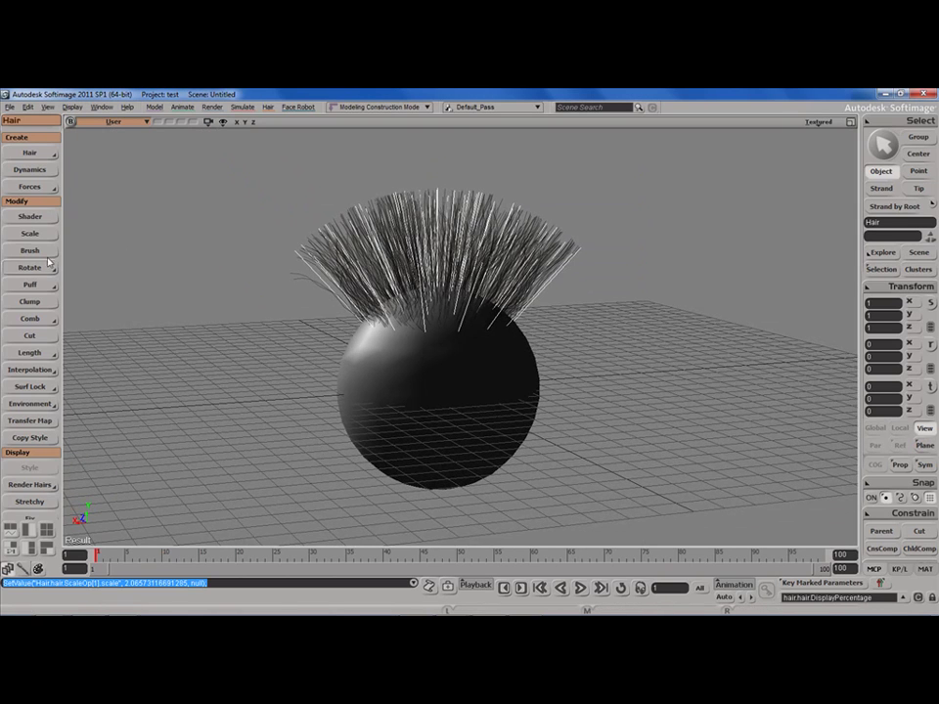
{"action": "left_click", "coordinate": [45, 255]}
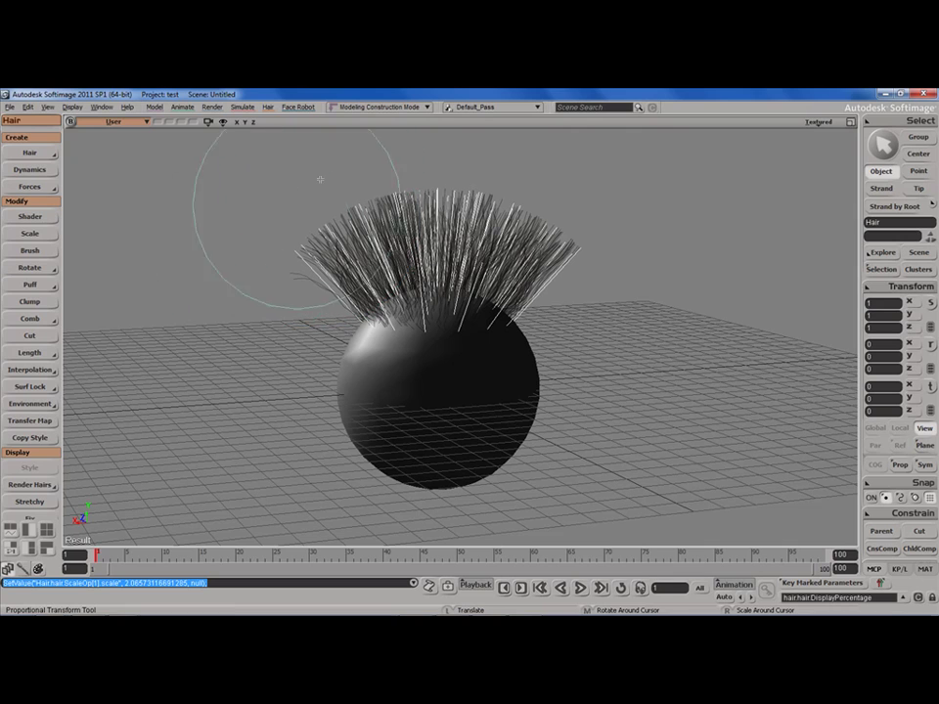
{"action": "key", "text": "s"}
{"action": "right_click_drag", "start_coordinate": [389, 257], "coordinate": [446, 272]}
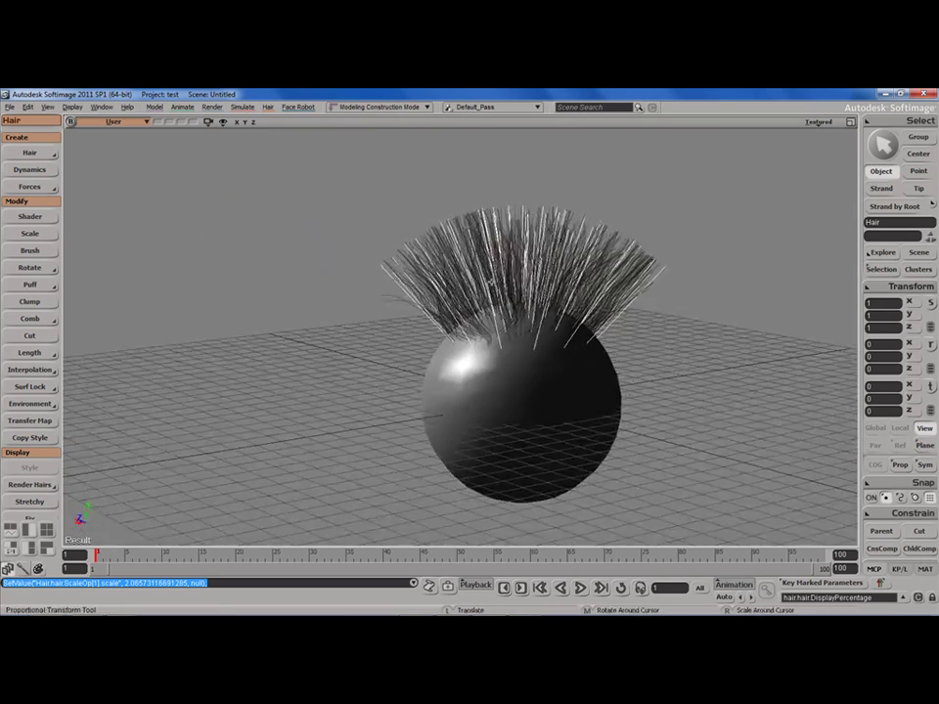
{"action": "left_click_drag", "start_coordinate": [497, 256], "coordinate": [556, 251]}
{"action": "mouse_move", "coordinate": [465, 230]}
{"action": "left_mouse_down"}
{"action": "mouse_move", "coordinate": [508, 193]}
{"action": "mouse_move", "coordinate": [577, 240]}
{"action": "mouse_move", "coordinate": [699, 264]}
{"action": "left_mouse_up"}
{"action": "mouse_move", "coordinate": [631, 250]}
{"action": "left_mouse_down"}
{"action": "mouse_move", "coordinate": [664, 292]}
{"action": "mouse_move", "coordinate": [683, 298]}
{"action": "mouse_move", "coordinate": [685, 321]}
{"action": "left_mouse_up"}
{"action": "left_click_drag", "start_coordinate": [482, 257], "coordinate": [505, 251]}
Brush the flattened hair from several sides, lifting the strands to give them more volume.
{"action": "key", "text": "s"}
{"action": "mouse_move", "coordinate": [497, 308]}
{"action": "right_mouse_down"}
{"action": "mouse_move", "coordinate": [666, 303]}
{"action": "mouse_move", "coordinate": [491, 358]}
{"action": "mouse_move", "coordinate": [446, 331]}
{"action": "right_mouse_up"}
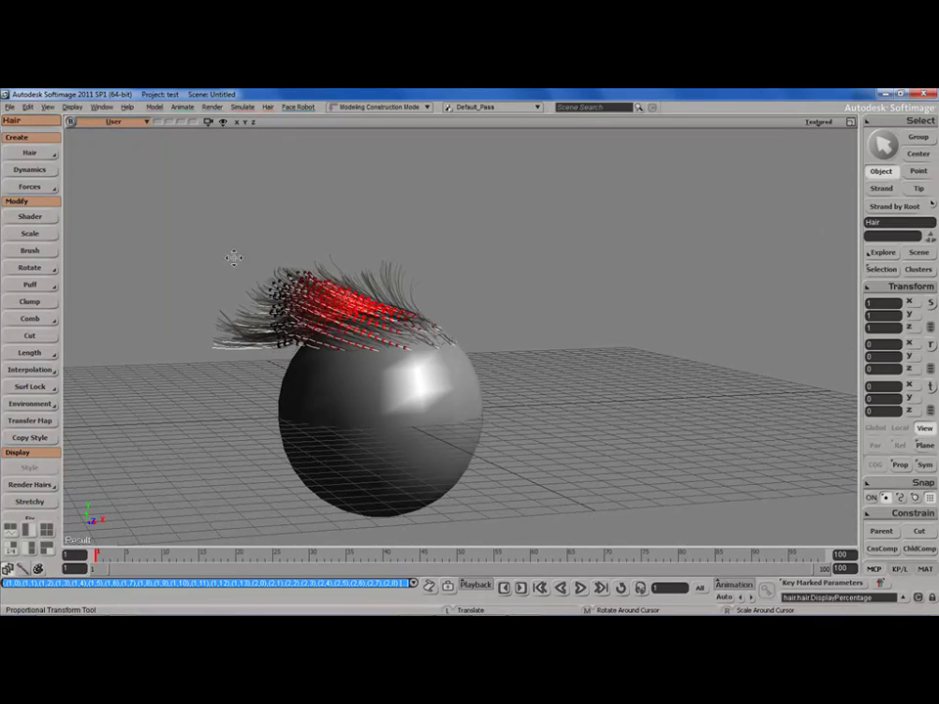
{"action": "left_click_drag", "start_coordinate": [197, 309], "coordinate": [193, 307]}
{"action": "left_click_drag", "start_coordinate": [446, 325], "coordinate": [403, 294]}
{"action": "key", "text": "s"}
{"action": "right_click_drag", "start_coordinate": [402, 294], "coordinate": [572, 347]}
{"action": "mouse_move", "coordinate": [572, 347]}
{"action": "left_mouse_down"}
{"action": "mouse_move", "coordinate": [575, 321]}
{"action": "mouse_move", "coordinate": [598, 296]}
{"action": "left_mouse_up"}
{"action": "key", "text": "s"}
{"action": "mouse_move", "coordinate": [550, 297]}
{"action": "right_mouse_down"}
{"action": "mouse_move", "coordinate": [603, 301]}
{"action": "mouse_move", "coordinate": [627, 281]}
{"action": "right_mouse_up"}
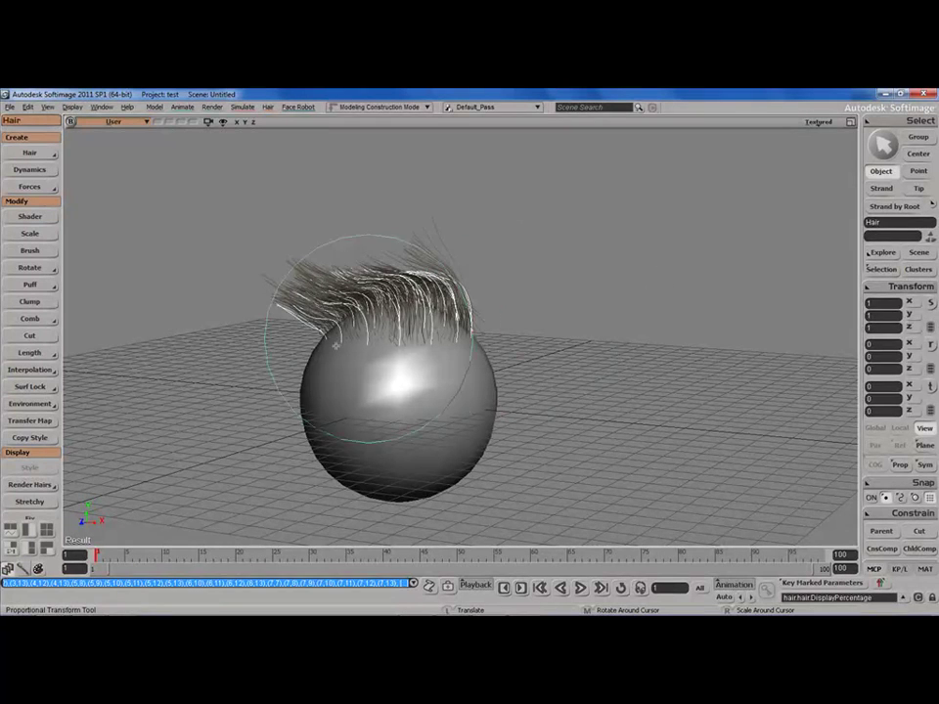
{"action": "mouse_move", "coordinate": [326, 296]}
{"action": "left_mouse_down"}
{"action": "mouse_move", "coordinate": [310, 288]}
{"action": "mouse_move", "coordinate": [331, 285]}
{"action": "left_mouse_up"}
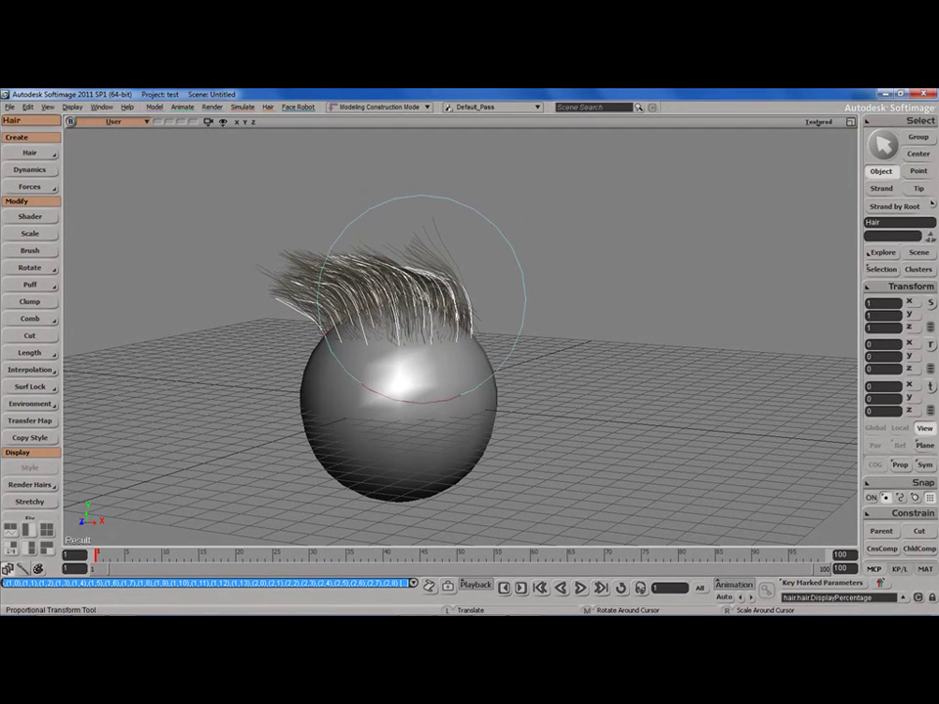
{"action": "left_click_drag", "start_coordinate": [413, 284], "coordinate": [423, 270]}
{"action": "key", "text": "s"}
{"action": "mouse_move", "coordinate": [479, 286]}
{"action": "right_mouse_down"}
{"action": "mouse_move", "coordinate": [417, 309]}
{"action": "mouse_move", "coordinate": [455, 298]}
{"action": "right_mouse_up"}
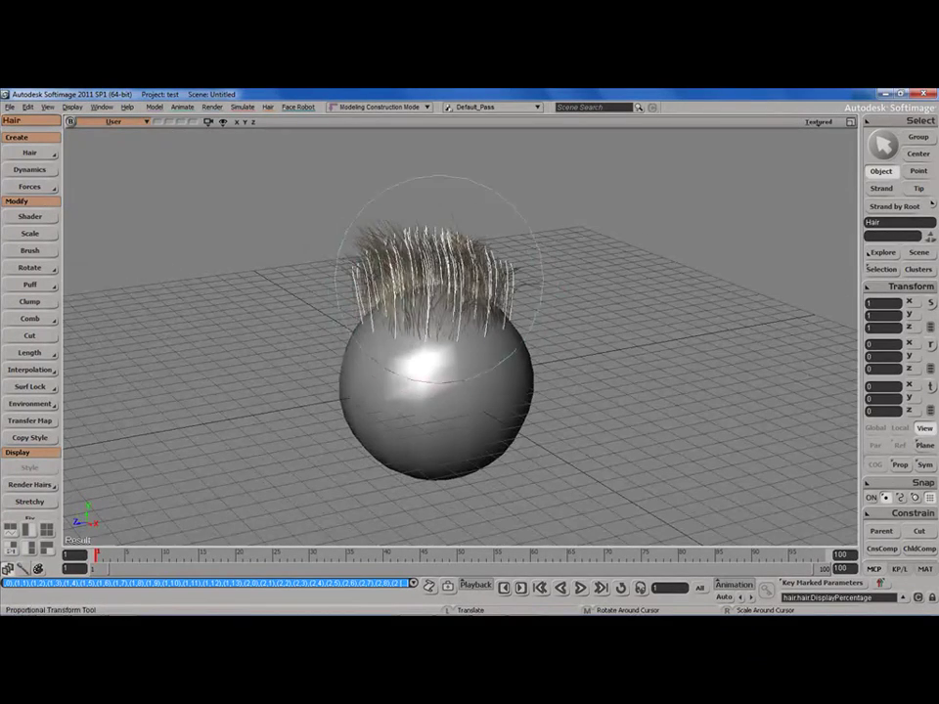
{"action": "mouse_move", "coordinate": [441, 282]}
{"action": "left_mouse_down"}
{"action": "mouse_move", "coordinate": [455, 249]}
{"action": "mouse_move", "coordinate": [422, 260]}
{"action": "left_mouse_up"}
{"action": "left_click_drag", "start_coordinate": [440, 336], "coordinate": [441, 331]}
{"action": "key", "text": "s"}
{"action": "right_click_drag", "start_coordinate": [453, 326], "coordinate": [562, 314]}
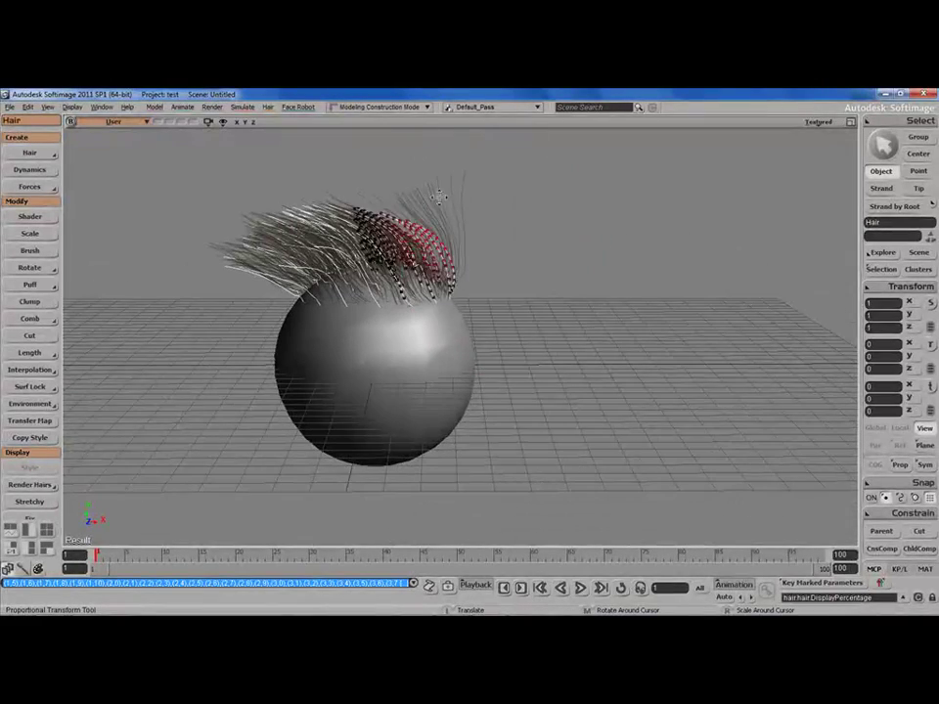
{"action": "left_click_drag", "start_coordinate": [391, 169], "coordinate": [393, 169]}
Continue brushing around the rest of the sphere to shape the hair into a swept-back, tousled style.
{"action": "key", "text": "s"}
{"action": "right_click_drag", "start_coordinate": [499, 235], "coordinate": [374, 259]}
{"action": "left_click_drag", "start_coordinate": [532, 317], "coordinate": [426, 259]}
{"action": "mouse_move", "coordinate": [431, 189]}
{"action": "left_mouse_down"}
{"action": "mouse_move", "coordinate": [437, 183]}
{"action": "mouse_move", "coordinate": [421, 182]}
{"action": "left_mouse_up"}
{"action": "key", "text": "s"}
{"action": "right_click_drag", "start_coordinate": [469, 135], "coordinate": [520, 172]}
{"action": "left_click_drag", "start_coordinate": [520, 157], "coordinate": [508, 150]}
{"action": "left_click_drag", "start_coordinate": [485, 103], "coordinate": [483, 100]}
{"action": "left_click_drag", "start_coordinate": [537, 126], "coordinate": [538, 125]}
{"action": "mouse_move", "coordinate": [544, 259]}
{"action": "right_mouse_down"}
{"action": "mouse_move", "coordinate": [448, 246]}
{"action": "mouse_move", "coordinate": [437, 217]}
{"action": "right_mouse_up"}
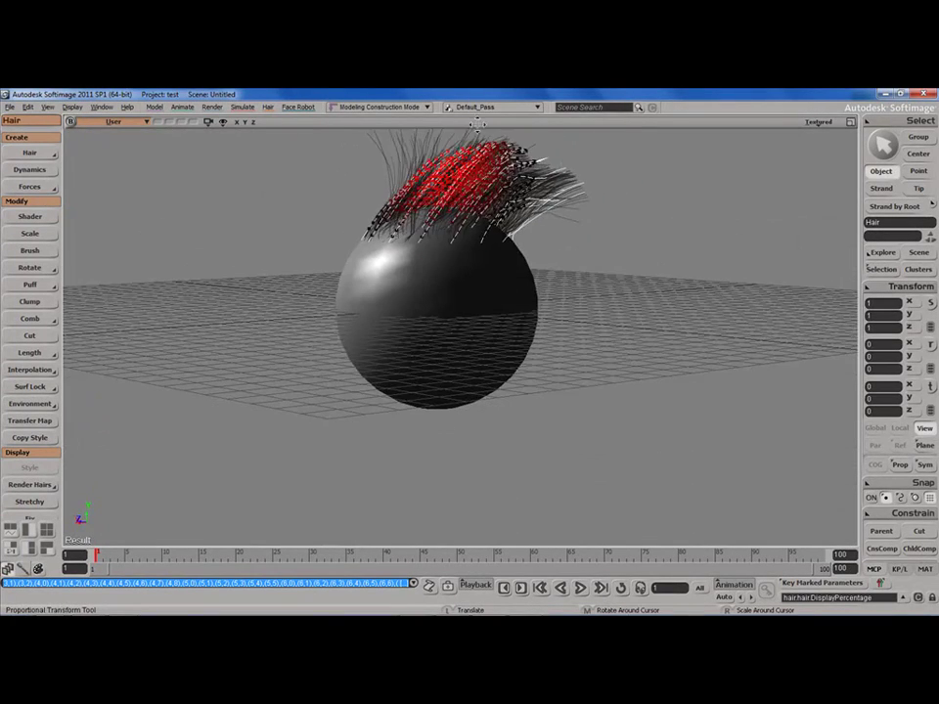
{"action": "left_click_drag", "start_coordinate": [485, 120], "coordinate": [488, 124]}
{"action": "left_click_drag", "start_coordinate": [528, 162], "coordinate": [565, 188]}
{"action": "left_click_drag", "start_coordinate": [609, 219], "coordinate": [605, 231]}
{"action": "left_click_drag", "start_coordinate": [469, 142], "coordinate": [573, 140]}
{"action": "left_click_drag", "start_coordinate": [568, 157], "coordinate": [614, 191]}
{"action": "right_click_drag", "start_coordinate": [565, 281], "coordinate": [447, 256]}
{"action": "left_click_drag", "start_coordinate": [442, 228], "coordinate": [444, 224]}
Preview the brushed hair in a render region around the sphere's upper half, and hide the region.
{"action": "key", "text": "s"}
{"action": "mouse_move", "coordinate": [437, 273]}
{"action": "right_mouse_down"}
{"action": "mouse_move", "coordinate": [517, 327]}
{"action": "mouse_move", "coordinate": [479, 299]}
{"action": "mouse_move", "coordinate": [429, 302]}
{"action": "mouse_move", "coordinate": [453, 321]}
{"action": "mouse_move", "coordinate": [499, 283]}
{"action": "mouse_move", "coordinate": [530, 321]}
{"action": "mouse_move", "coordinate": [483, 311]}
{"action": "right_mouse_up"}
{"action": "key", "text": "s"}
{"action": "key", "text": "s"}
{"action": "key", "text": "q"}
{"action": "left_click_drag", "start_coordinate": [345, 149], "coordinate": [636, 378]}
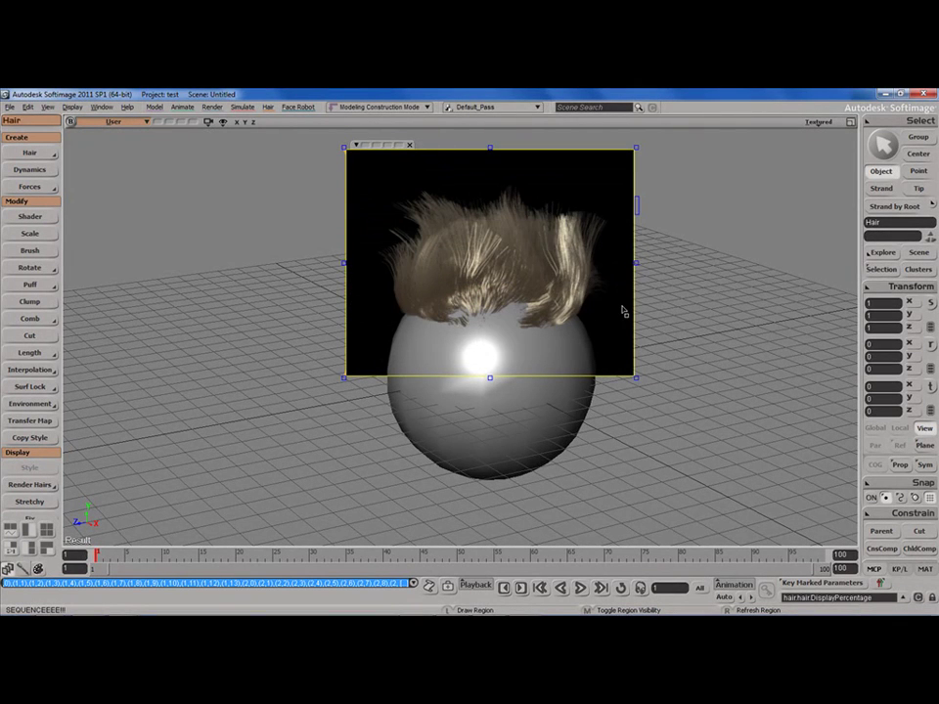
{"action": "key", "text": "s"}
{"action": "right_click_drag", "start_coordinate": [661, 308], "coordinate": [612, 299]}
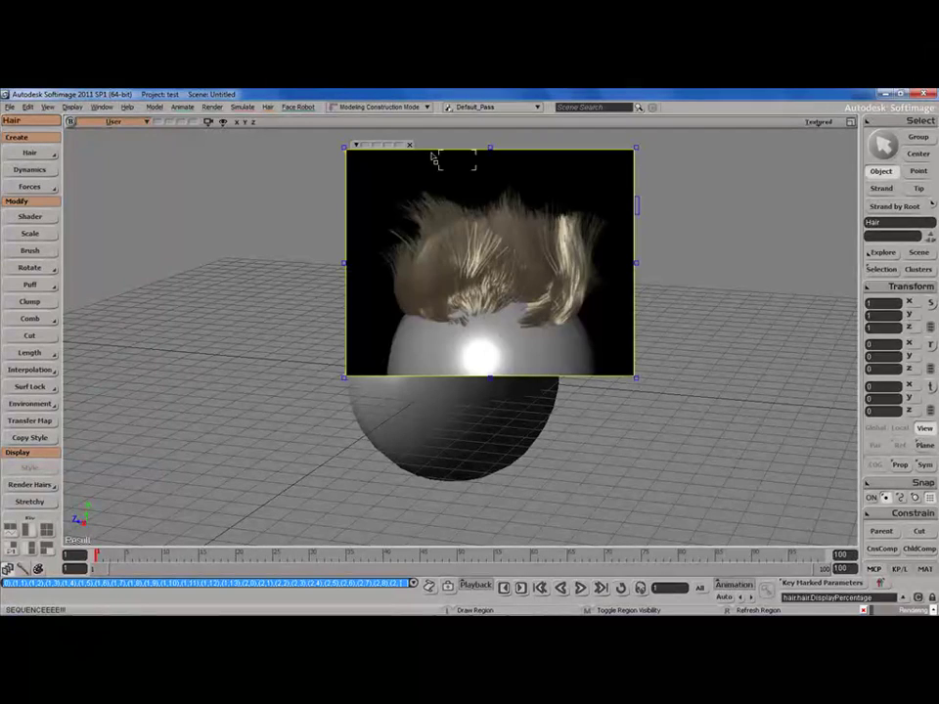
{"action": "middle_click", "coordinate": [406, 319]}
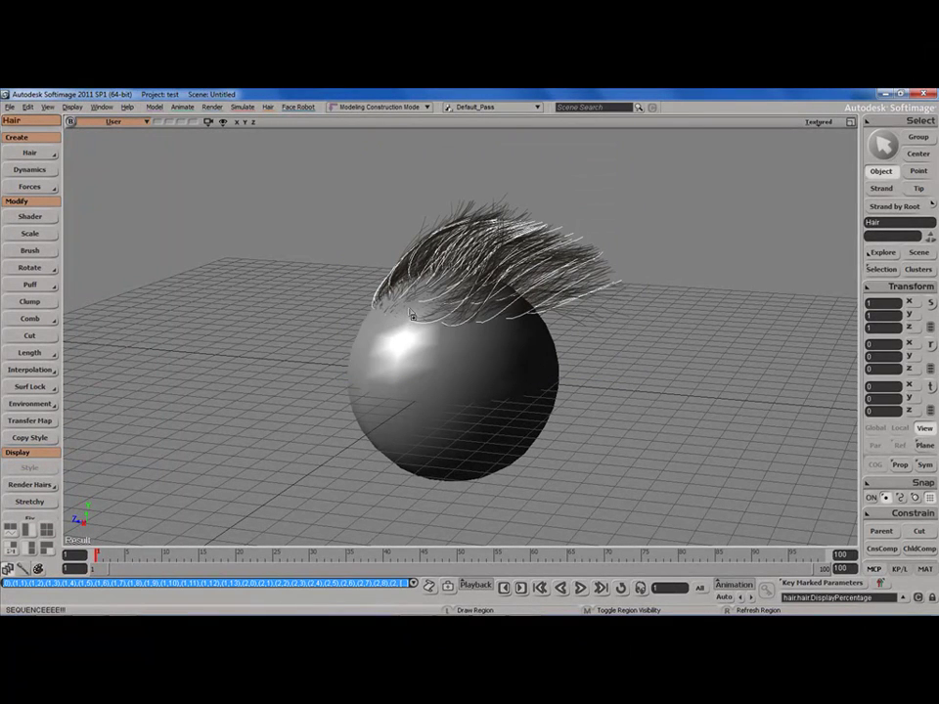
Reselect the hair and refine the strands near the front of the sphere with the Brush tool.
{"action": "key", "text": "space"}
{"action": "right_click", "coordinate": [410, 313]}
{"action": "left_click", "coordinate": [505, 262]}
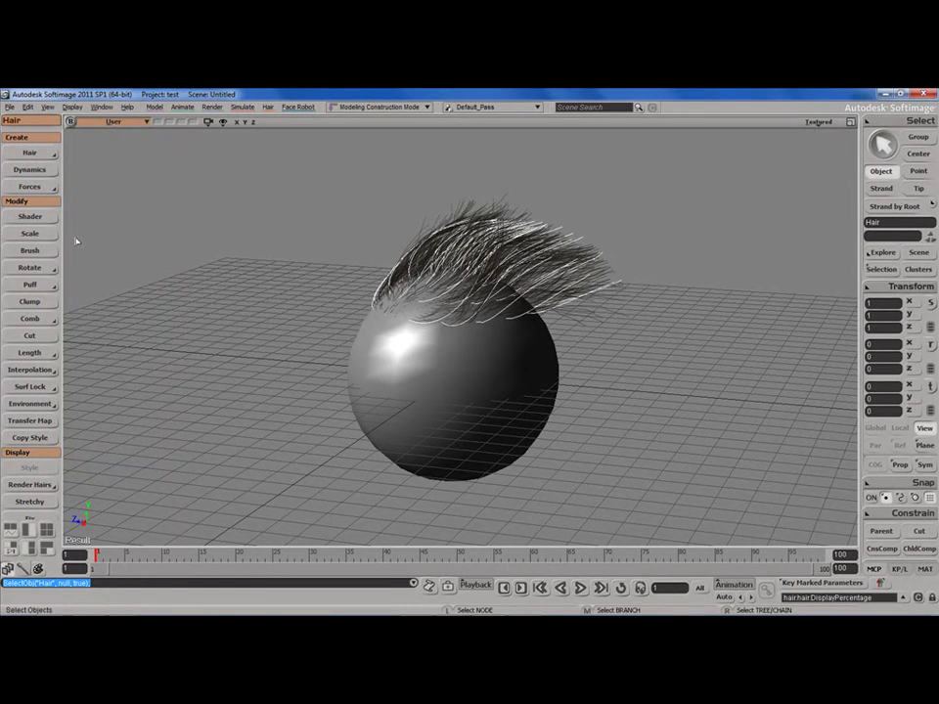
{"action": "left_click", "coordinate": [36, 253]}
{"action": "left_click_drag", "start_coordinate": [411, 267], "coordinate": [423, 288]}
{"action": "key", "text": "s"}
{"action": "right_click_drag", "start_coordinate": [403, 331], "coordinate": [482, 342]}
{"action": "mouse_move", "coordinate": [481, 342]}
{"action": "left_mouse_down"}
{"action": "mouse_move", "coordinate": [474, 334]}
{"action": "mouse_move", "coordinate": [513, 277]}
{"action": "left_mouse_up"}
{"action": "key", "text": "s"}
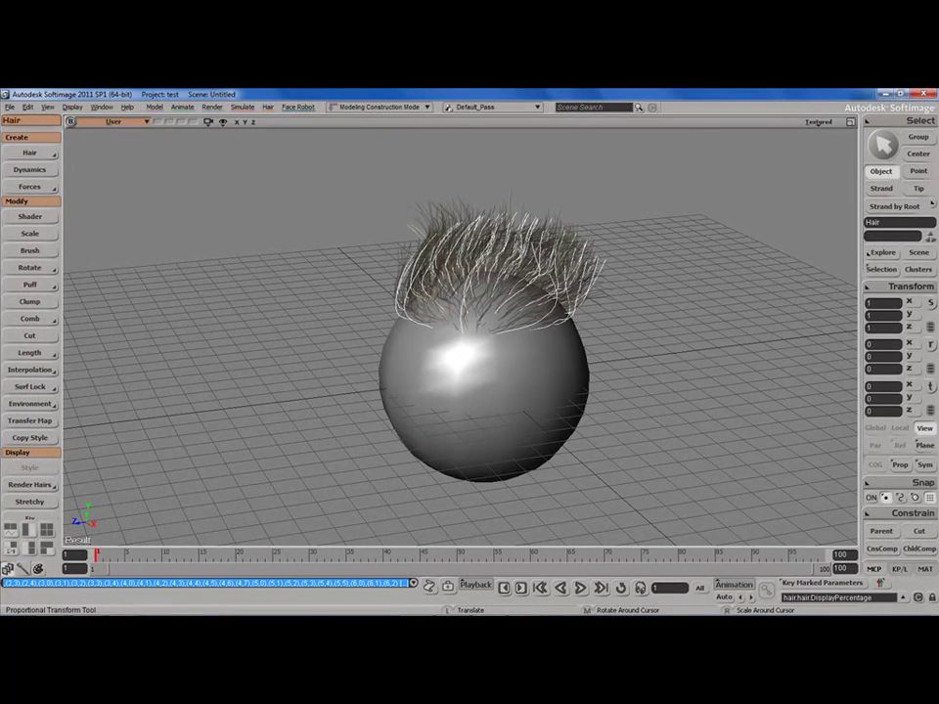
Open the hair's Render Tree and display the properties of its Hair_Material node.
{"action": "key", "text": "7"}
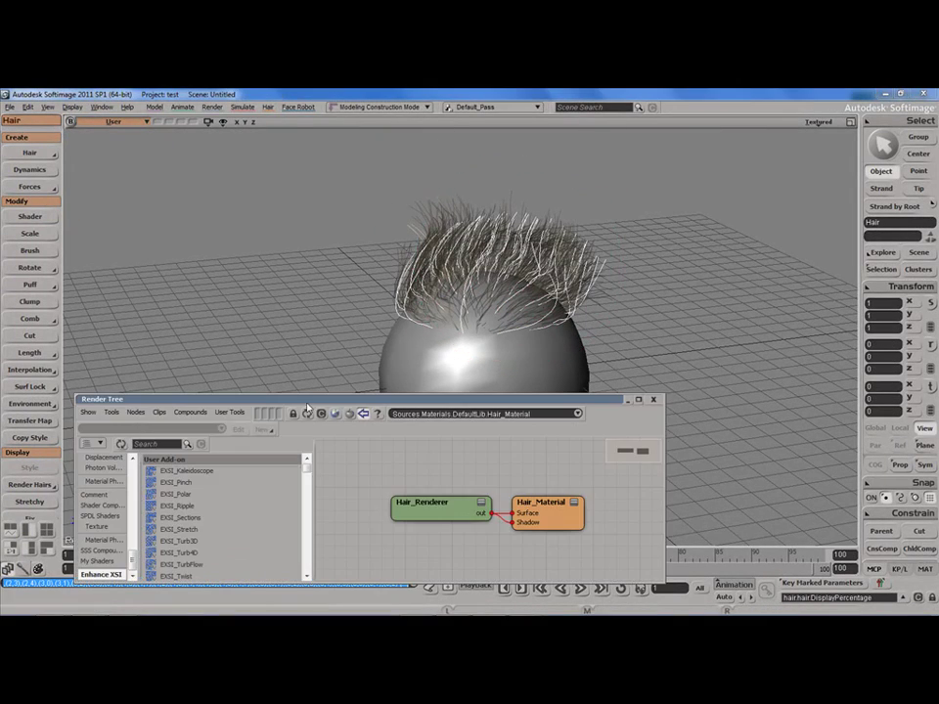
{"action": "left_click_drag", "start_coordinate": [310, 401], "coordinate": [287, 397]}
{"action": "key", "text": "space"}
{"action": "double_click", "coordinate": [525, 500]}
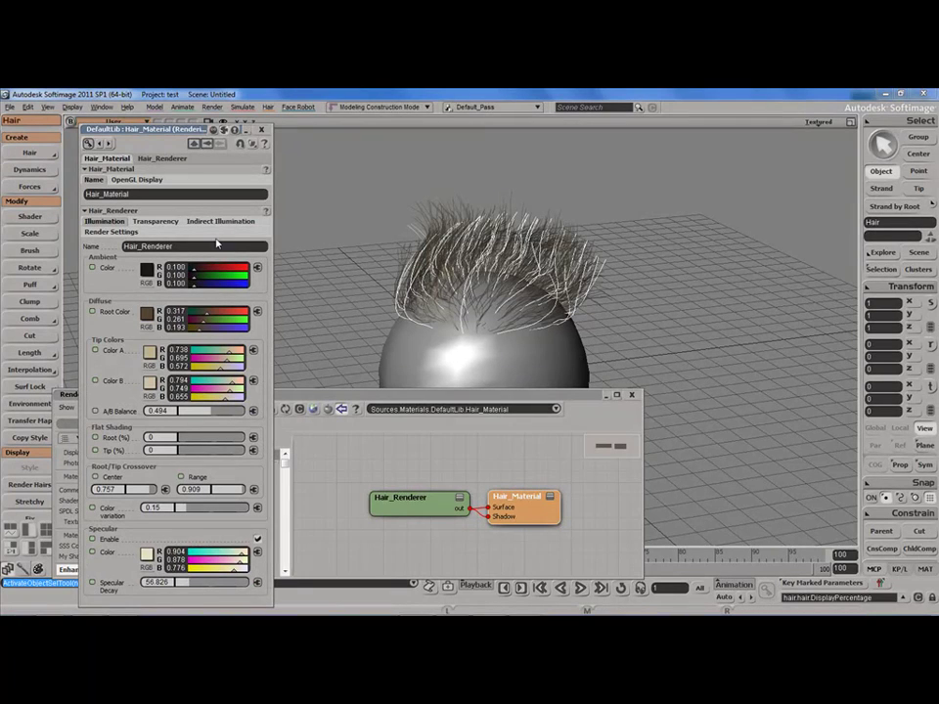
Draw a render region around the hair, and set the ambient color's red to 0.673 and the root color's green to 0.762.
{"action": "key", "text": "q"}
{"action": "mouse_move", "coordinate": [647, 180]}
{"action": "left_mouse_down"}
{"action": "mouse_move", "coordinate": [333, 335]}
{"action": "mouse_move", "coordinate": [322, 354]}
{"action": "left_mouse_up"}
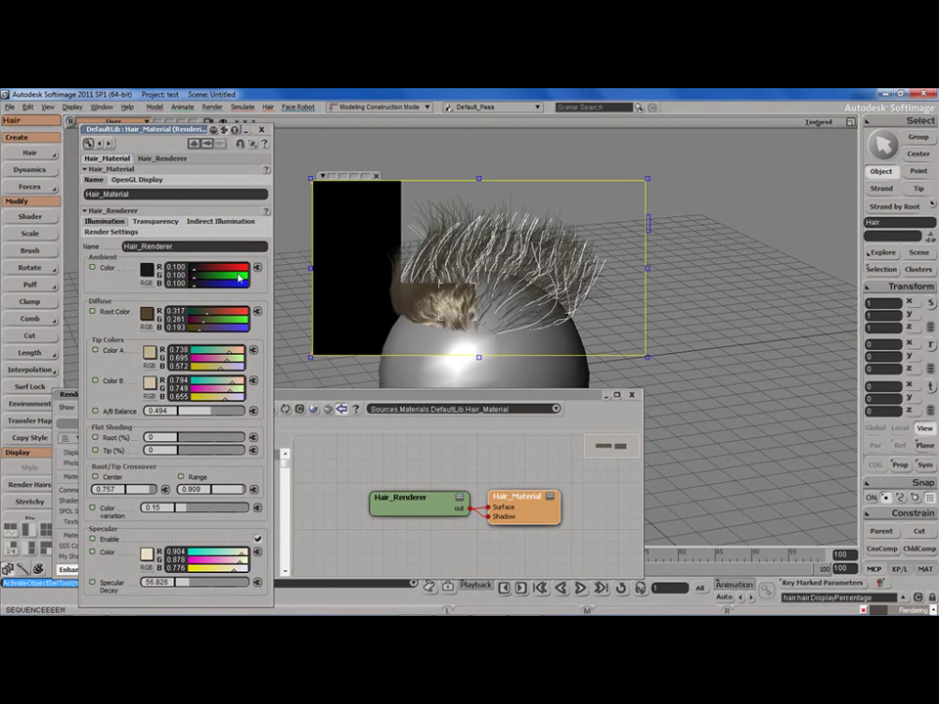
{"action": "left_click_drag", "start_coordinate": [237, 270], "coordinate": [229, 270]}
{"action": "left_click_drag", "start_coordinate": [199, 322], "coordinate": [232, 324]}
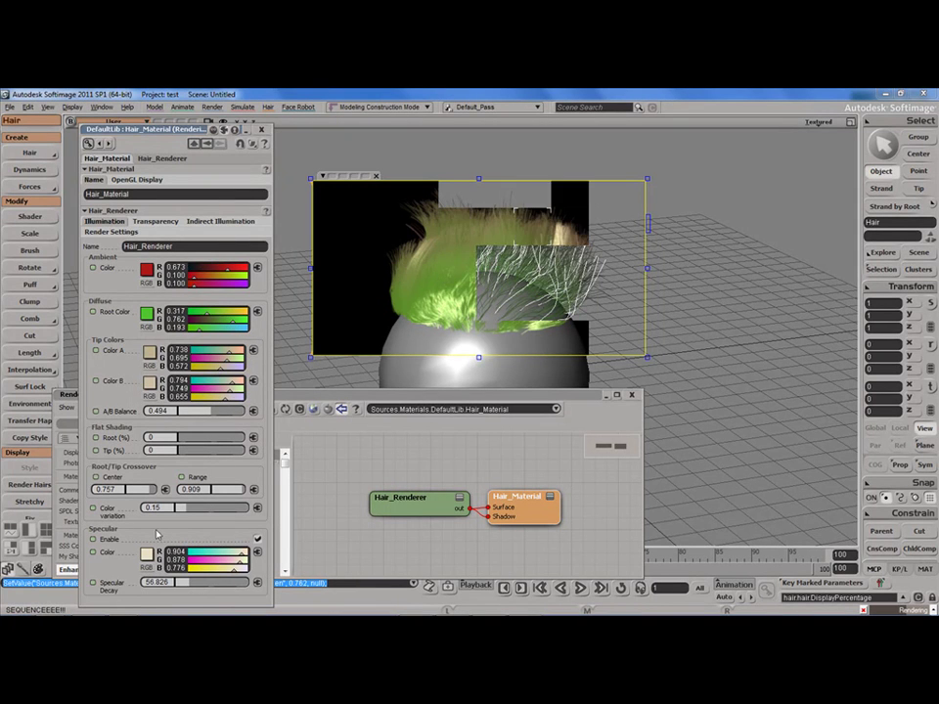
Set the root color's green to 0.683 and the specular color to RGB 1.000, 0.693, 0.776, checking the rendered hair.
{"action": "mouse_move", "coordinate": [238, 554]}
{"action": "left_mouse_down"}
{"action": "mouse_move", "coordinate": [215, 555]}
{"action": "mouse_move", "coordinate": [230, 552]}
{"action": "left_mouse_up"}
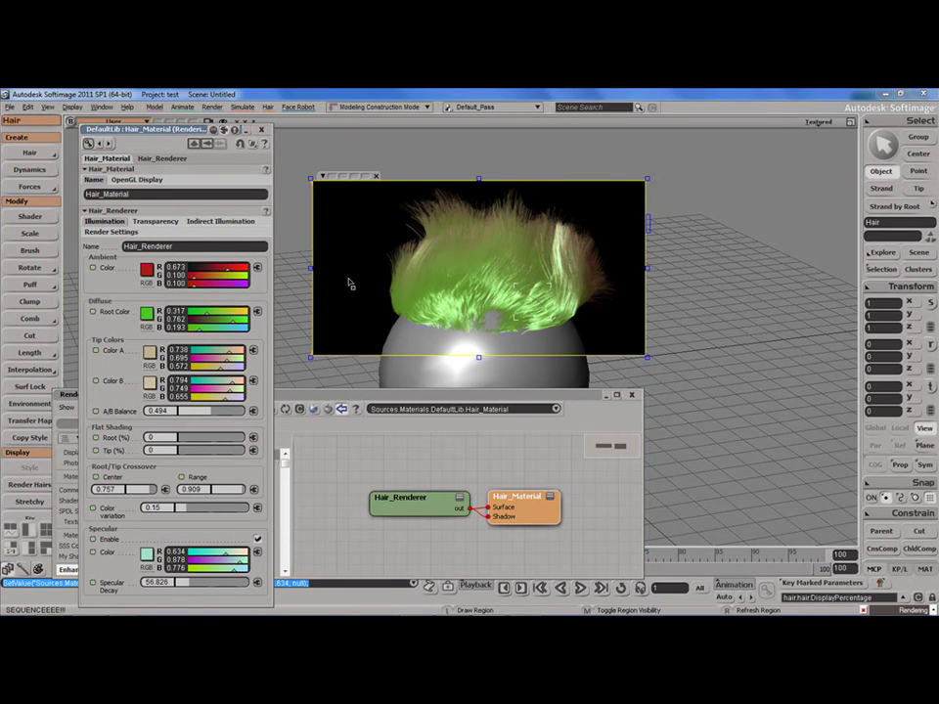
{"action": "left_click_drag", "start_coordinate": [230, 322], "coordinate": [227, 320]}
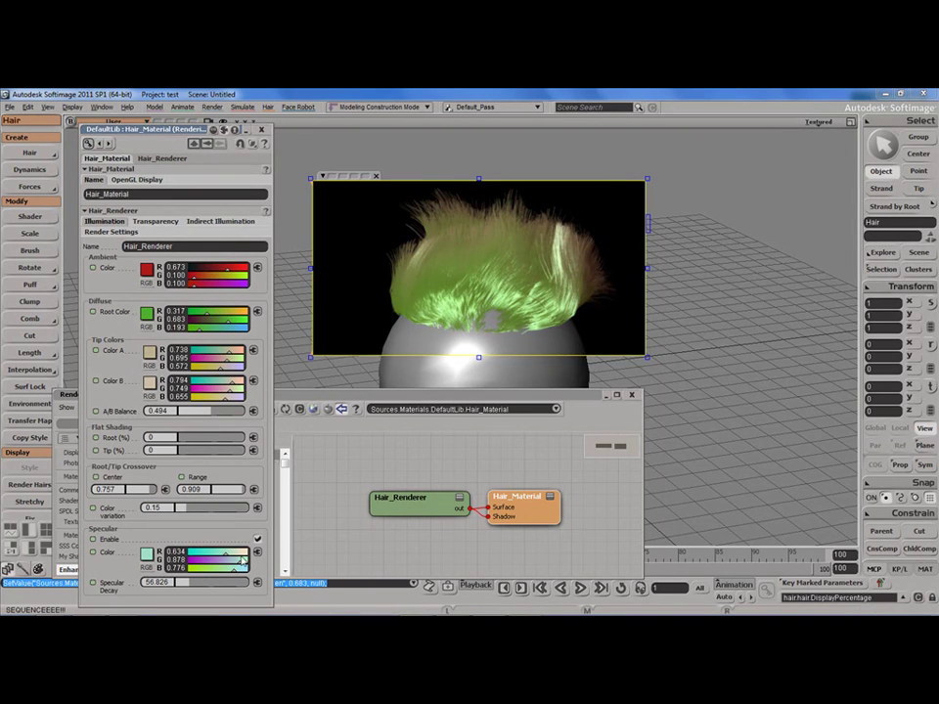
{"action": "left_click_drag", "start_coordinate": [242, 559], "coordinate": [233, 565]}
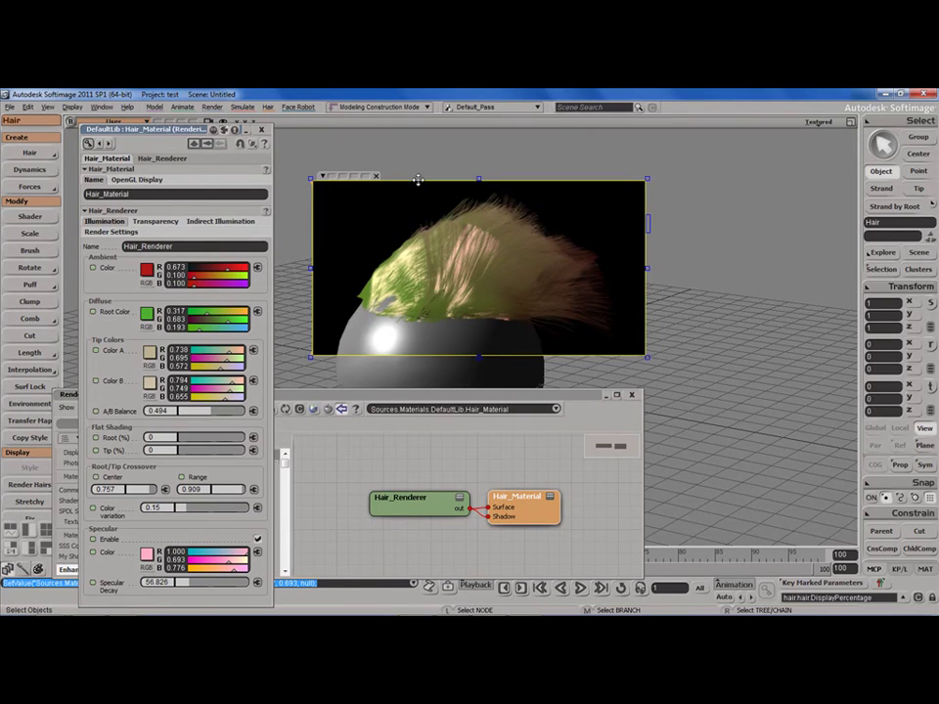
{"action": "key", "text": "s"}
{"action": "right_click_drag", "start_coordinate": [410, 281], "coordinate": [424, 269]}
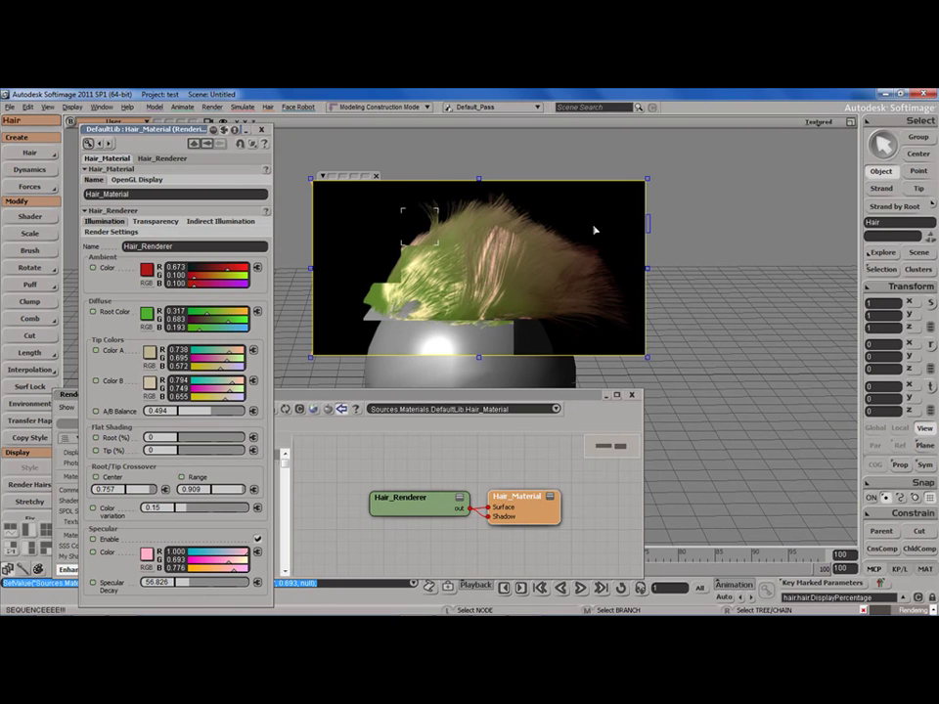
{"action": "key", "text": "alt+Tab"}
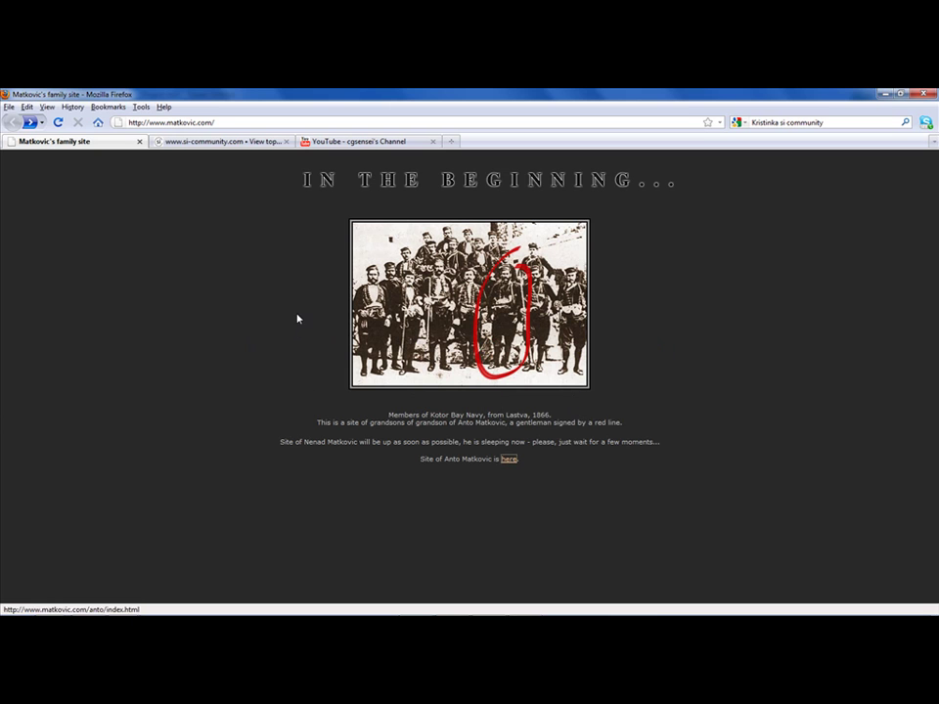
{"action": "key", "text": "alt+Tab"}
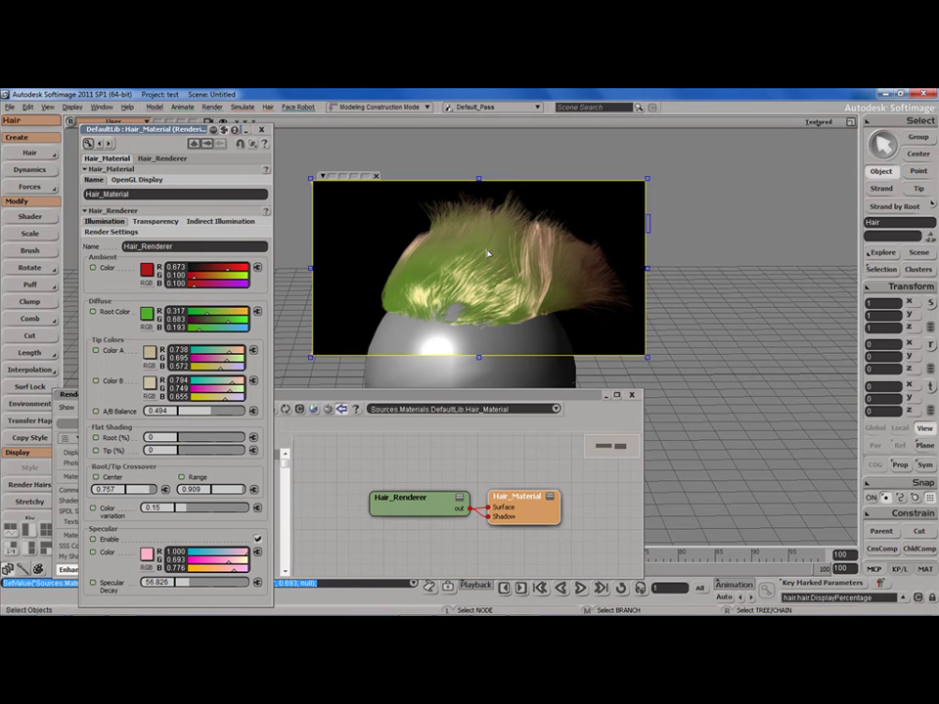
Switch to Firefox and view the Kristinka Hair Tests thread on si-community.com.
{"action": "key", "text": "alt+Tab"}
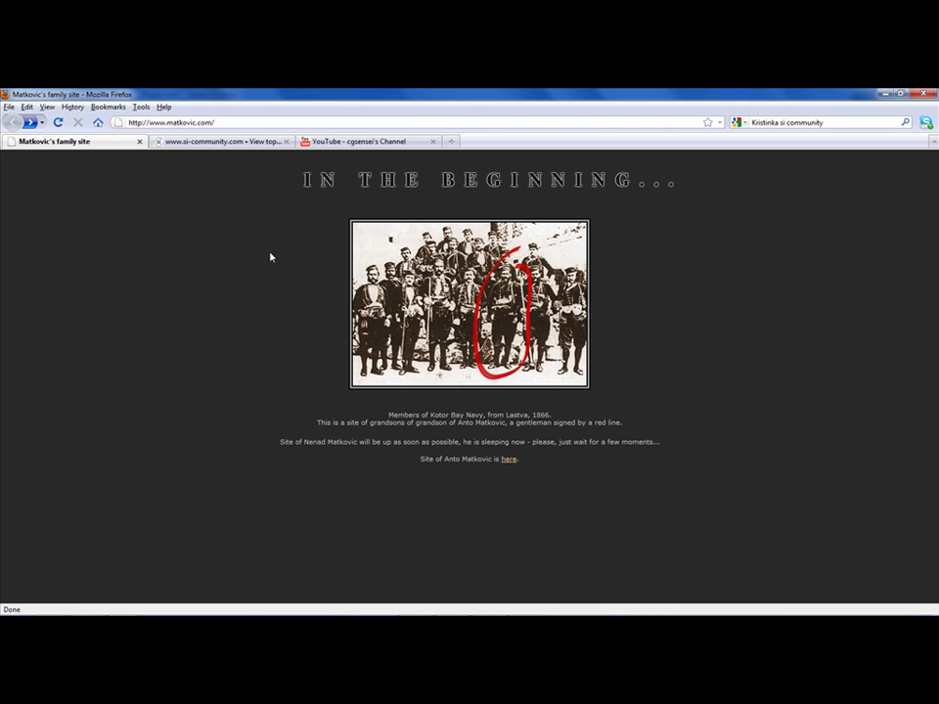
{"action": "left_click", "coordinate": [195, 142]}
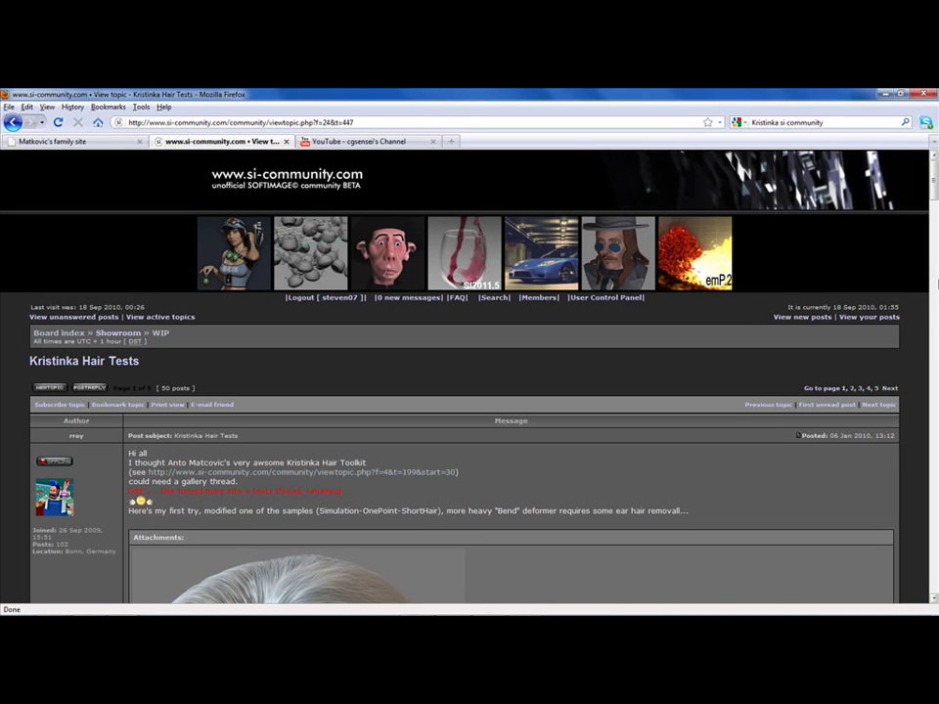
{"action": "mouse_move", "coordinate": [934, 191]}
{"action": "left_mouse_down"}
{"action": "mouse_move", "coordinate": [934, 306]}
{"action": "mouse_move", "coordinate": [906, 400]}
{"action": "mouse_move", "coordinate": [910, 488]}
{"action": "mouse_move", "coordinate": [938, 200]}
{"action": "left_mouse_up"}
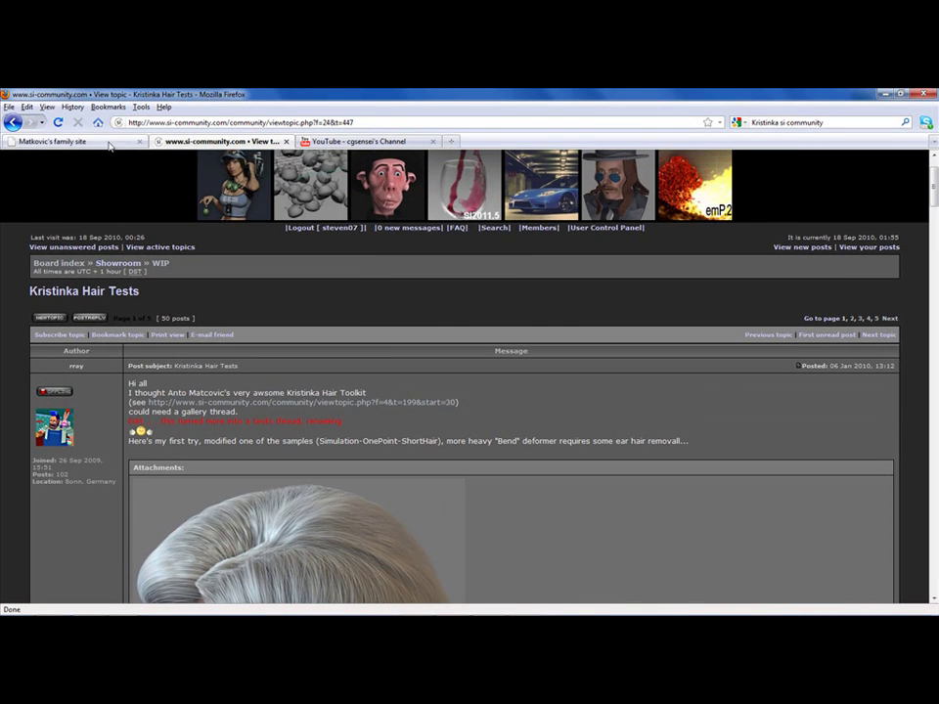
Return to the toolkit author's family site, enter the author's own site, and open its hair section.
{"action": "left_click", "coordinate": [125, 142]}
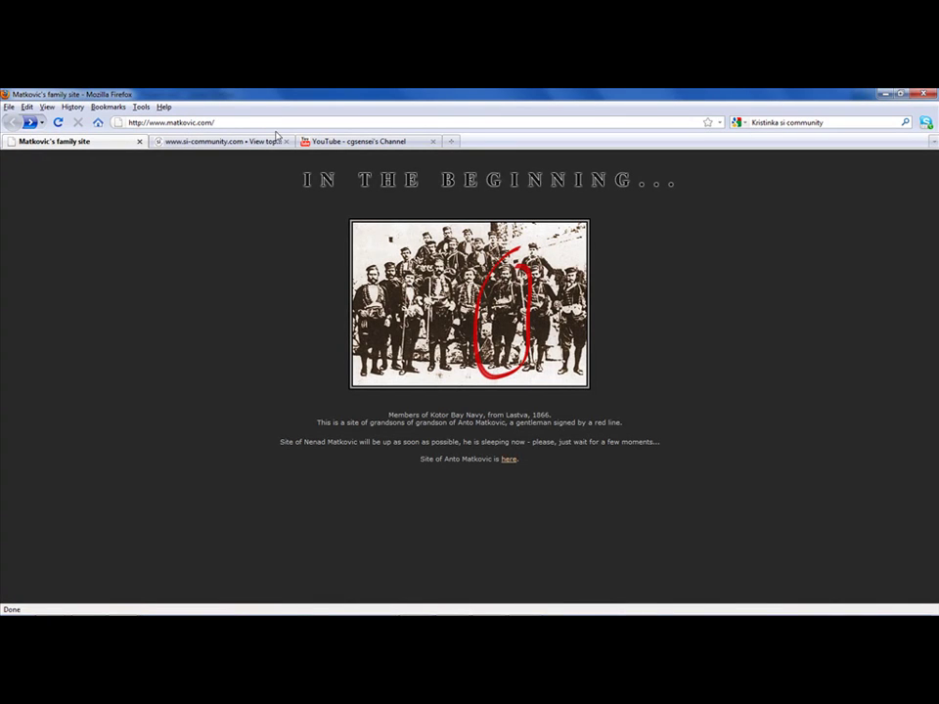
{"action": "left_click", "coordinate": [509, 460]}
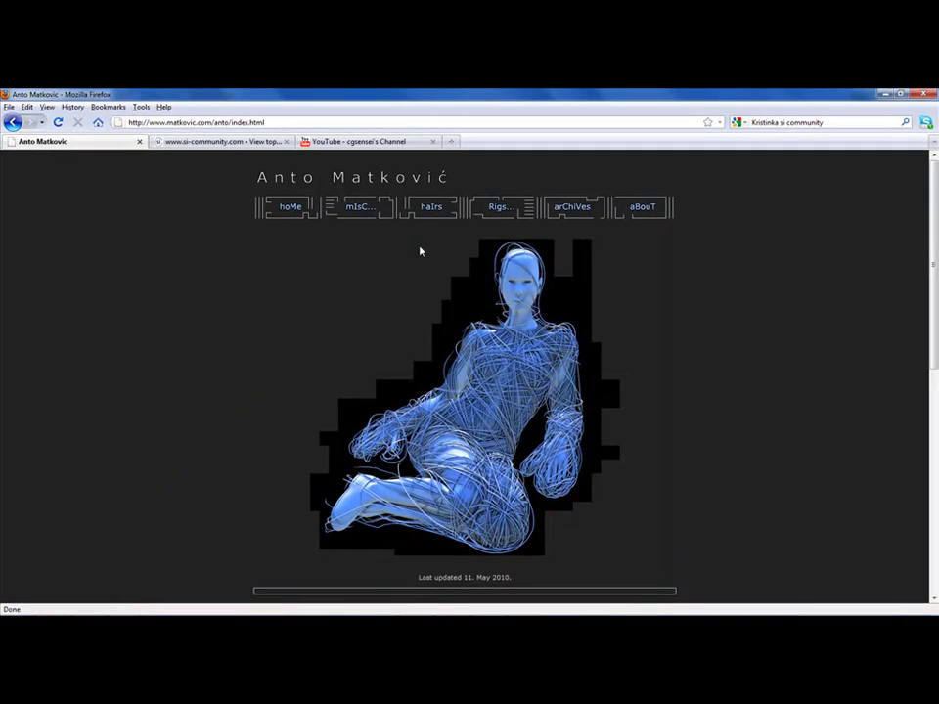
{"action": "left_click", "coordinate": [432, 208]}
Review the Kristinka feature list and the downloads for version 2.0, and return to the page's heading.
{"action": "scroll", "coordinate": [913, 352], "scroll_direction": "down", "scroll_amount": 7}
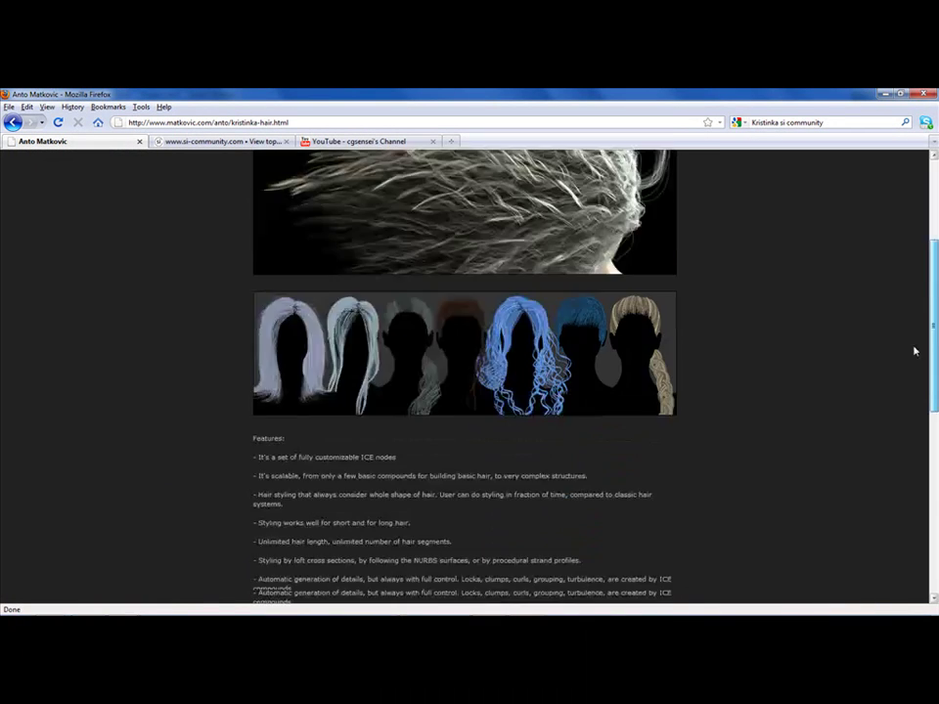
{"action": "scroll", "coordinate": [906, 400], "scroll_direction": "down", "scroll_amount": 5}
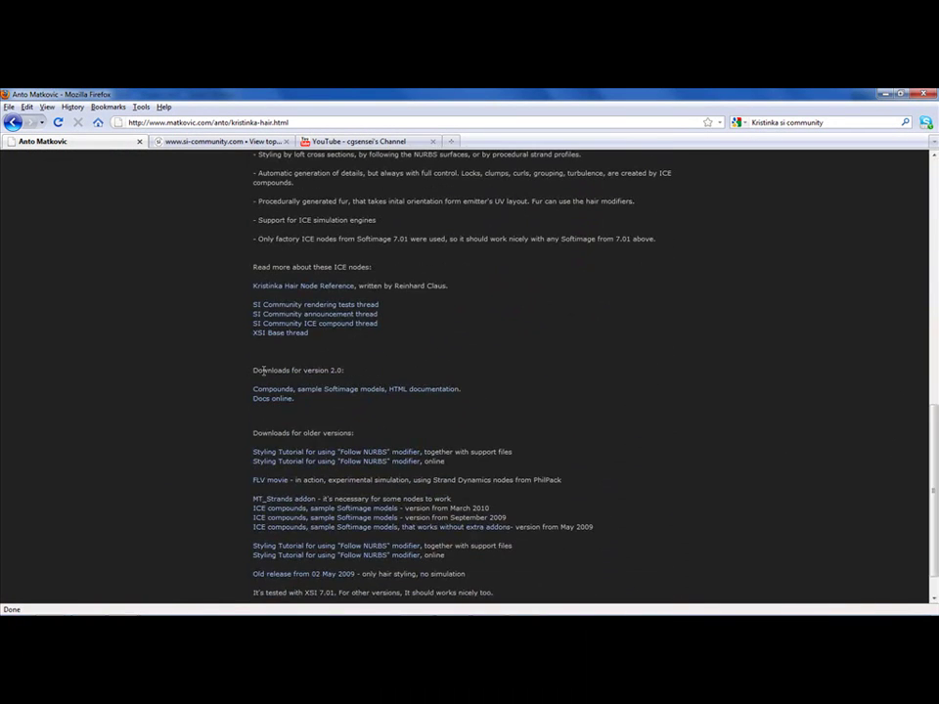
{"action": "left_click_drag", "start_coordinate": [253, 371], "coordinate": [343, 400]}
{"action": "left_click", "coordinate": [340, 361]}
{"action": "scroll", "coordinate": [908, 488], "scroll_direction": "up", "scroll_amount": 10}
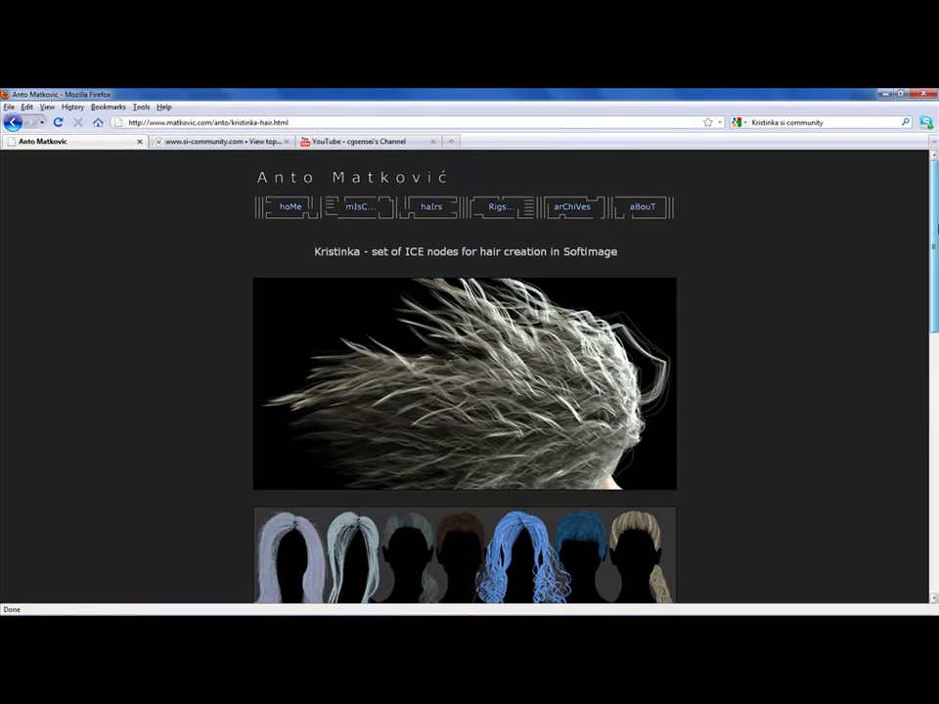
Revisit the Kristinka Hair Tests forum thread and view the cgsensei YouTube channel.
{"action": "left_click", "coordinate": [255, 141]}
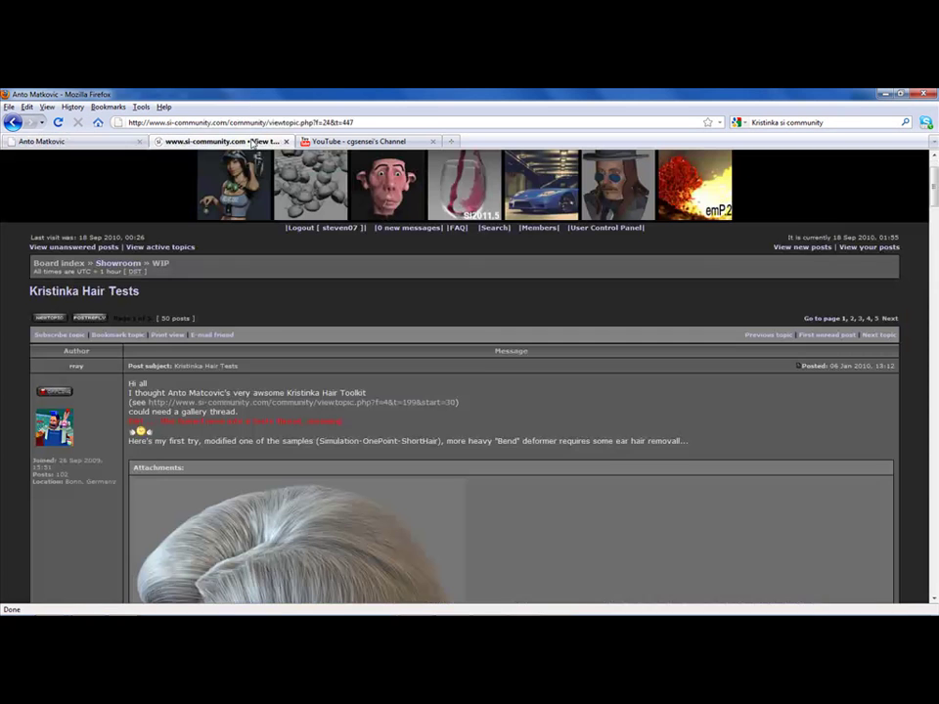
{"action": "mouse_move", "coordinate": [934, 192]}
{"action": "left_mouse_down"}
{"action": "mouse_move", "coordinate": [931, 555]}
{"action": "mouse_move", "coordinate": [932, 176]}
{"action": "left_mouse_up"}
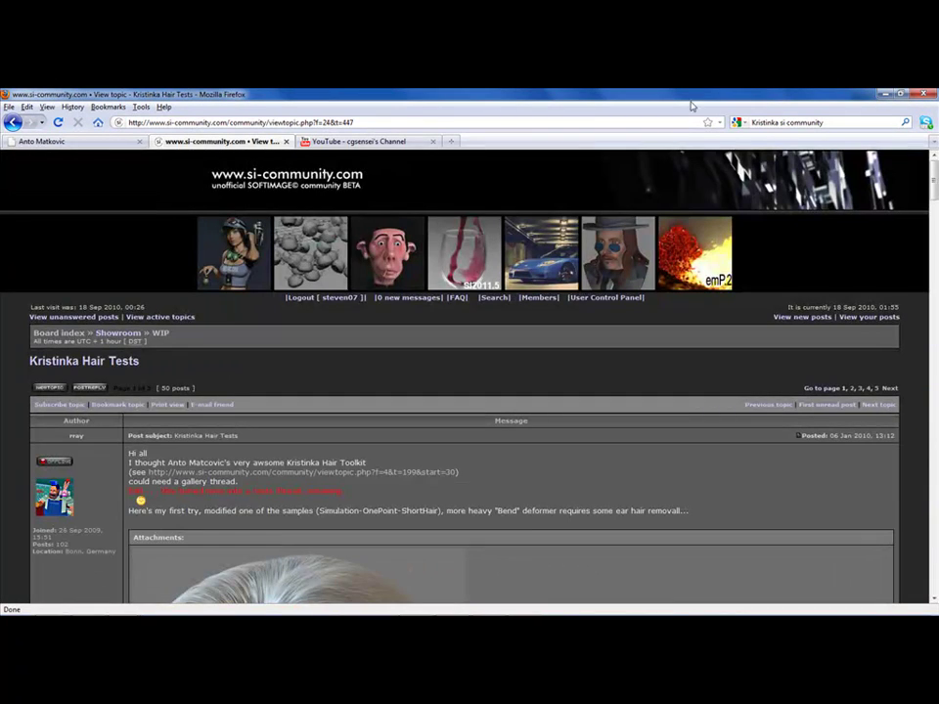
{"action": "left_click", "coordinate": [389, 141]}
{"action": "mouse_move", "coordinate": [934, 255]}
{"action": "left_mouse_down"}
{"action": "mouse_move", "coordinate": [933, 309]}
{"action": "mouse_move", "coordinate": [932, 240]}
{"action": "left_mouse_up"}
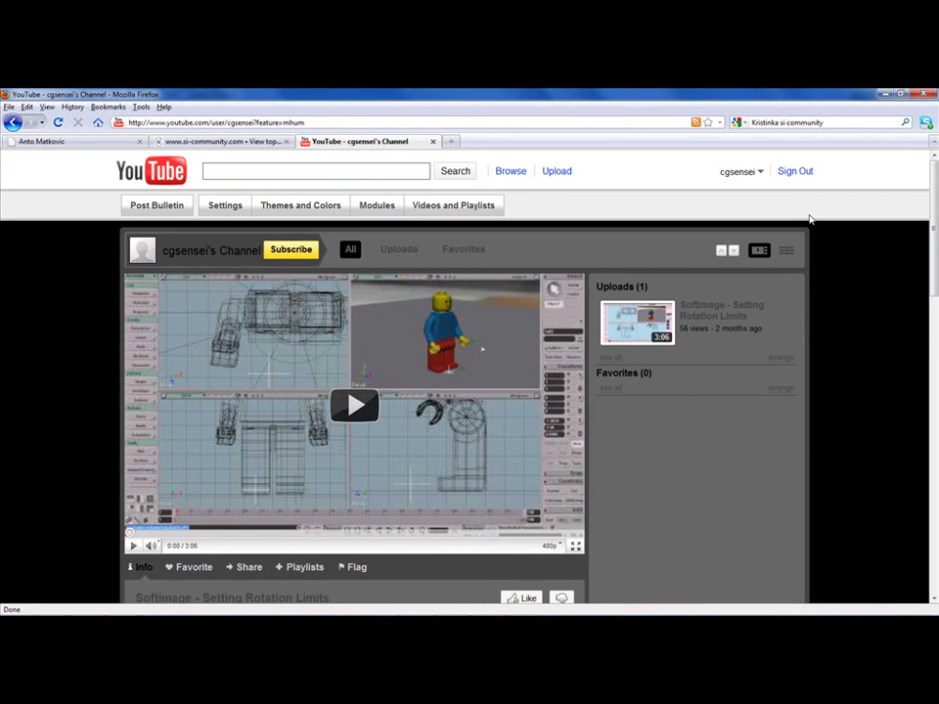